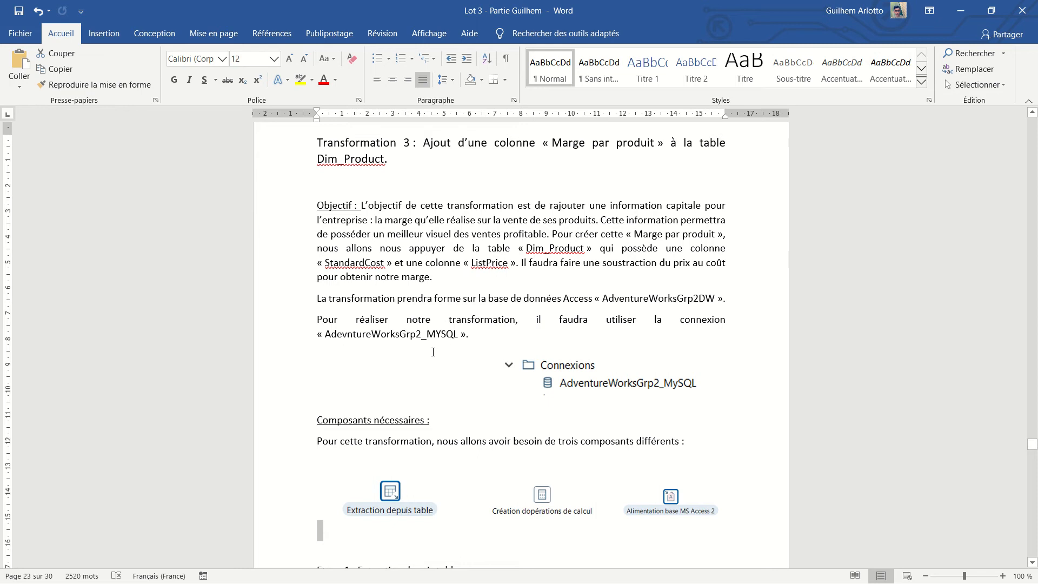
- Switch to Pentaho Data Integration and create a new transformation
key("super")
left_click(350, 576)
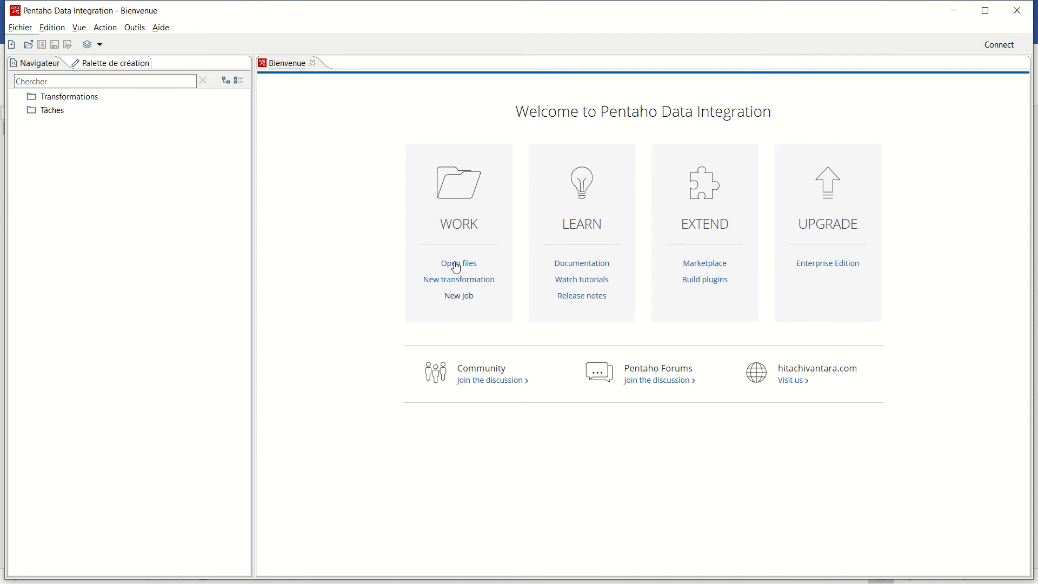
right_click(81, 99)
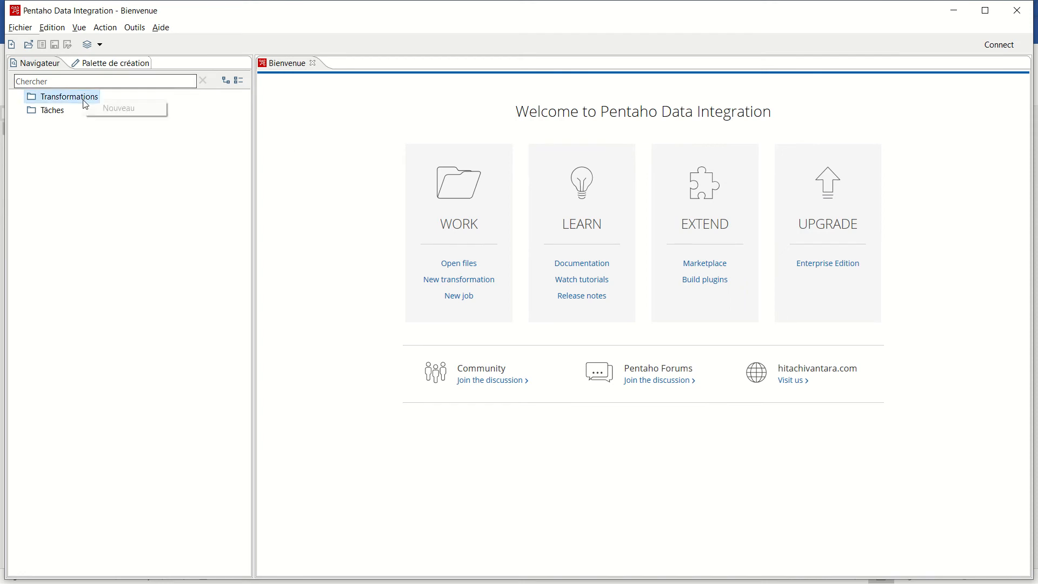
left_click(125, 111)
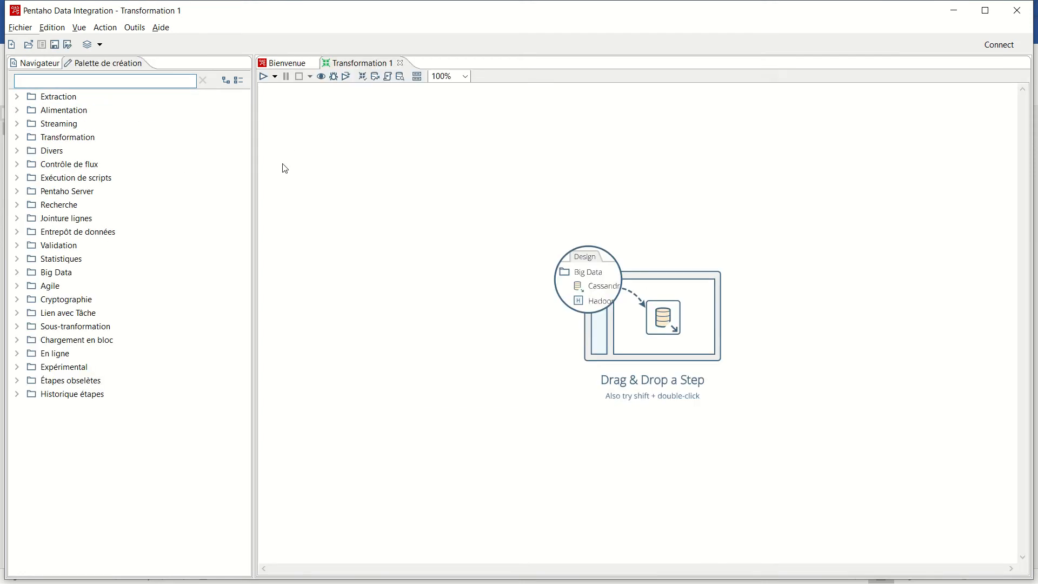
- Start a new database connection in the transformation with MySQL as its connection type
left_click(49, 70)
left_click(81, 140)
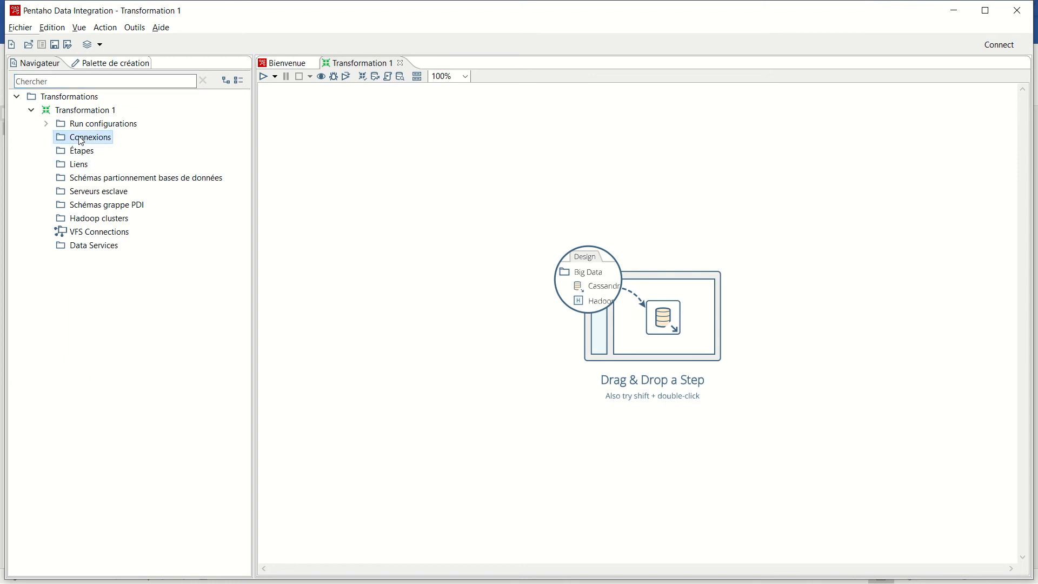
right_click(81, 140)
left_click(111, 144)
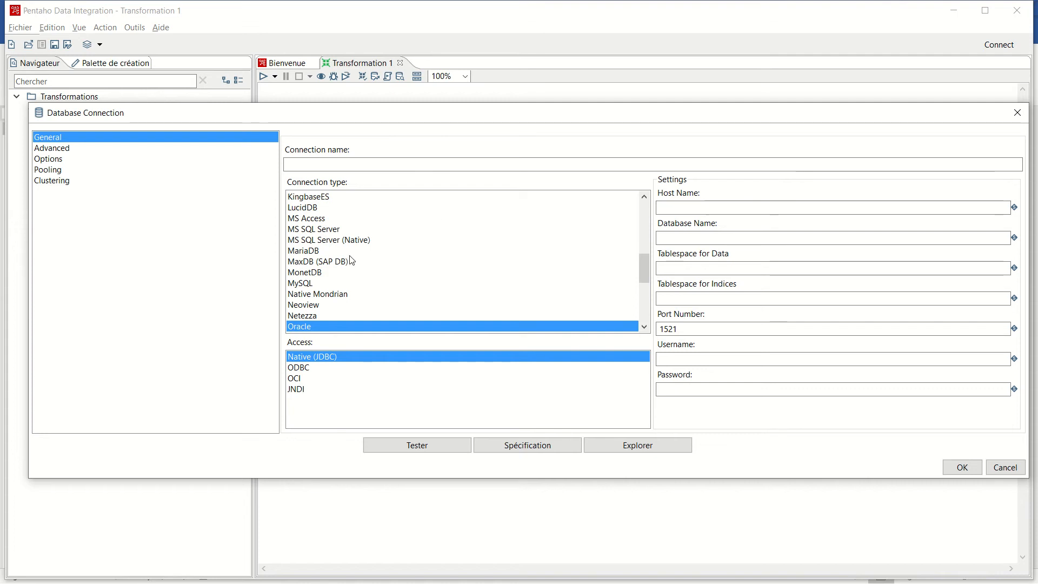
left_click(308, 288)
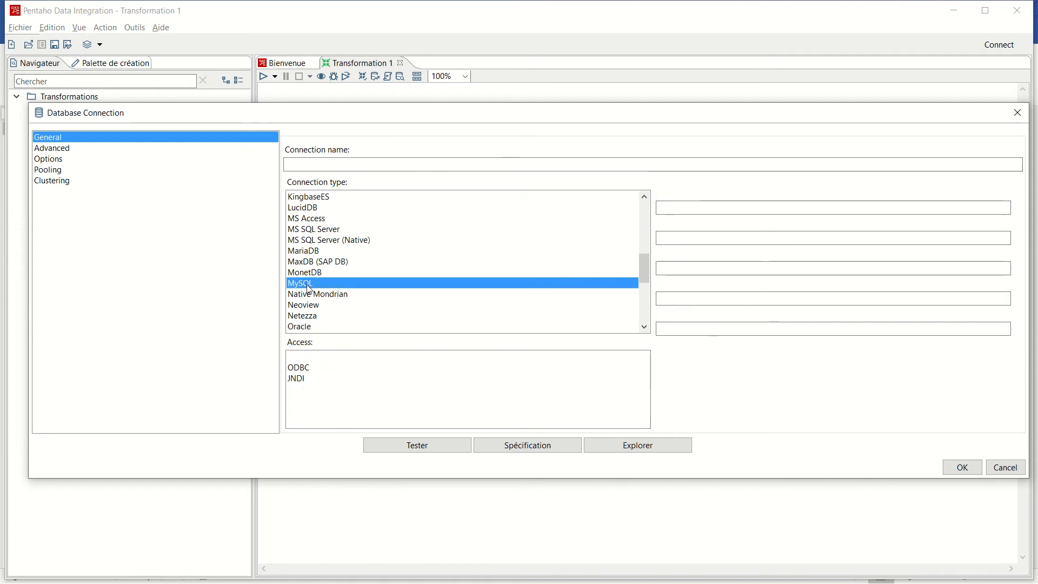
- Set the connection's host to localhost, its username to root and its database to adventureworksgrp2
left_click(689, 208)
type("local")
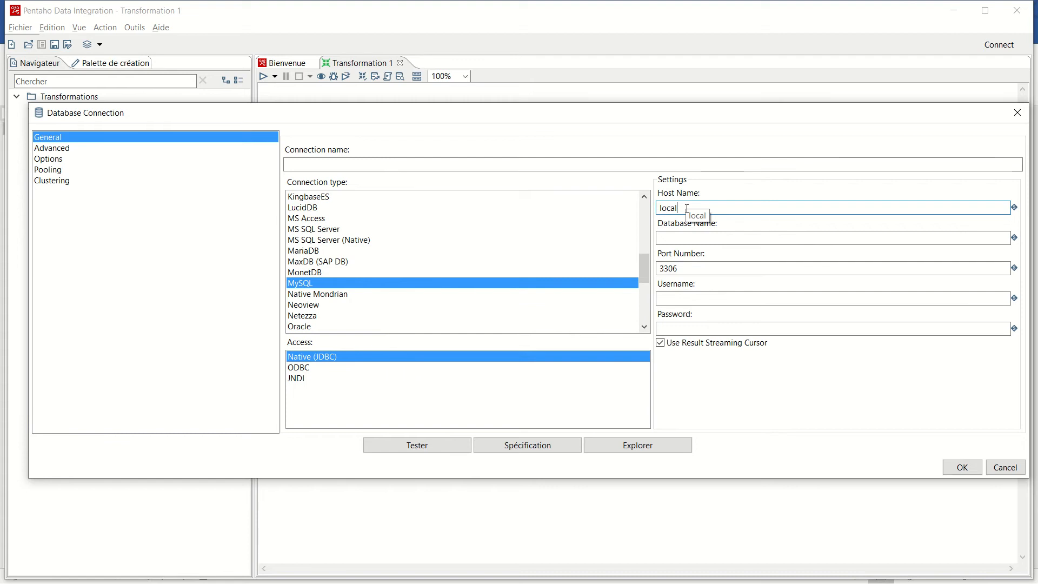
type("host")
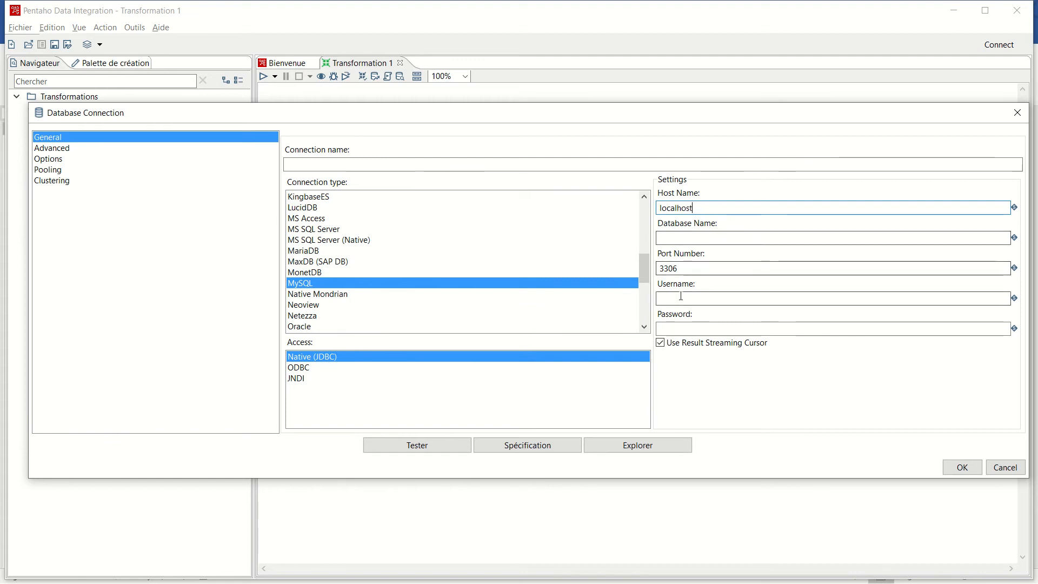
left_click(681, 296)
type("root")
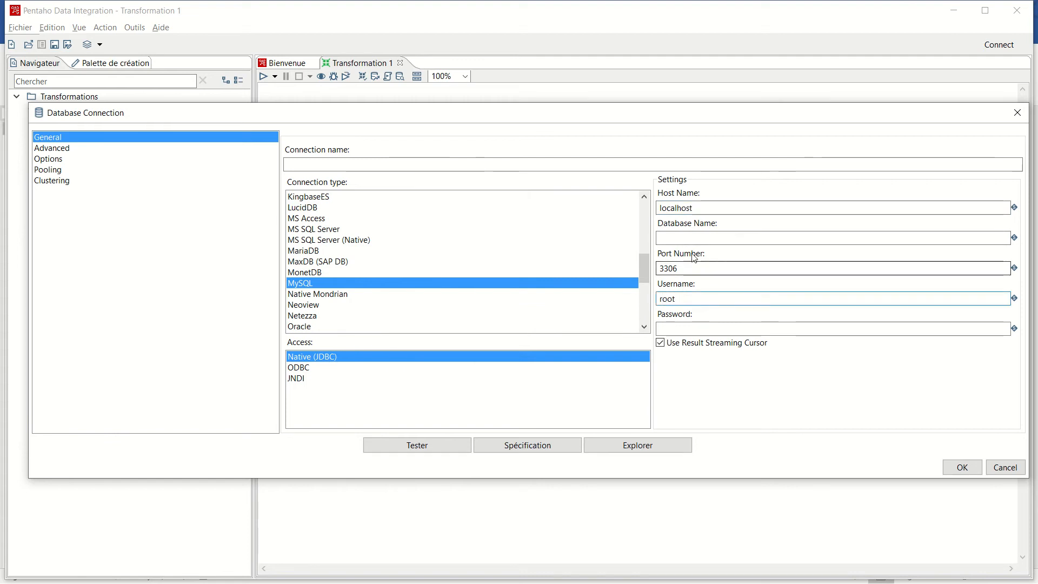
left_click(684, 238)
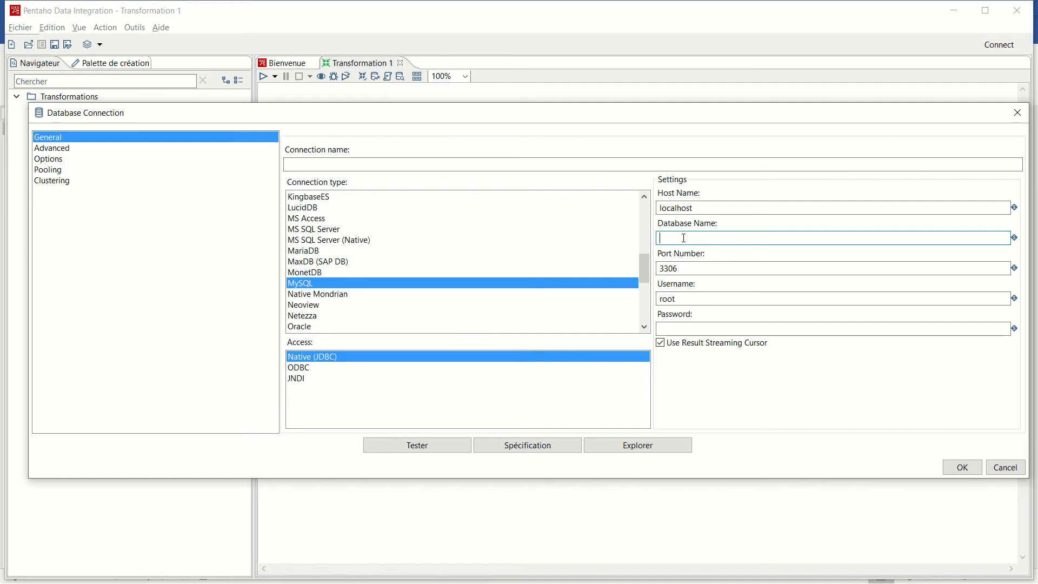
type("adventurew")
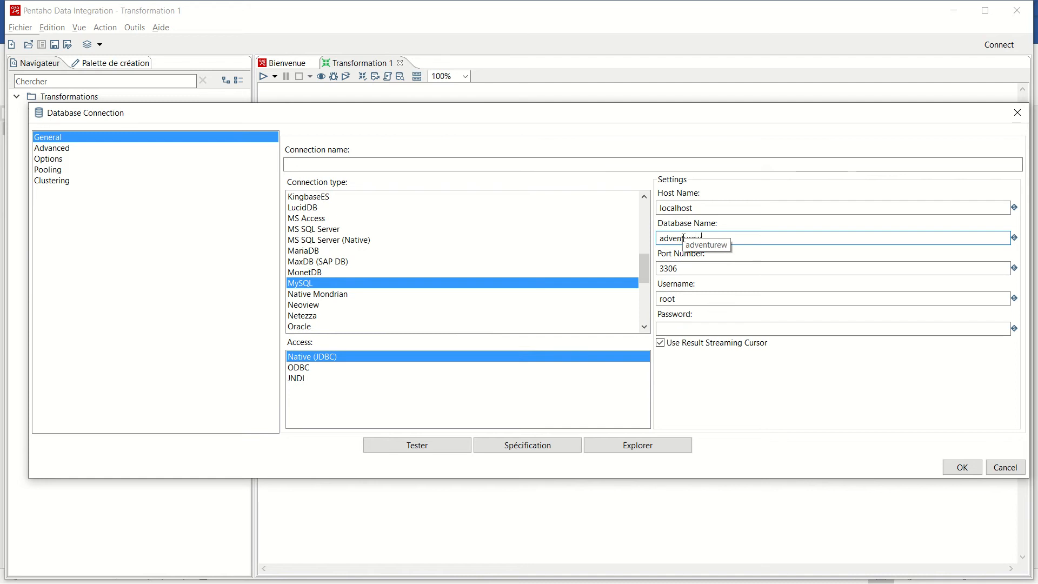
type("orksgrp")
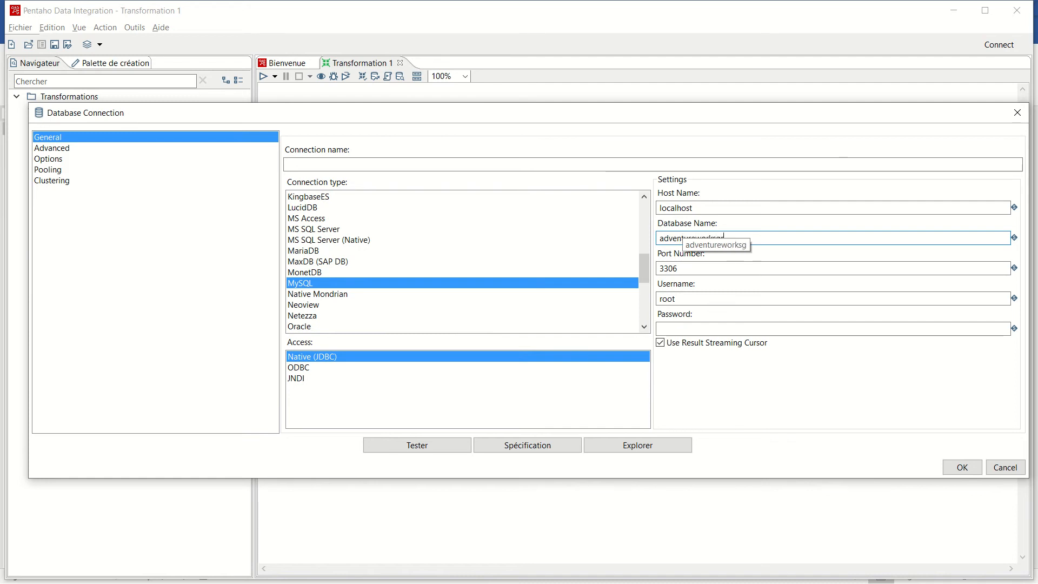
type("2")
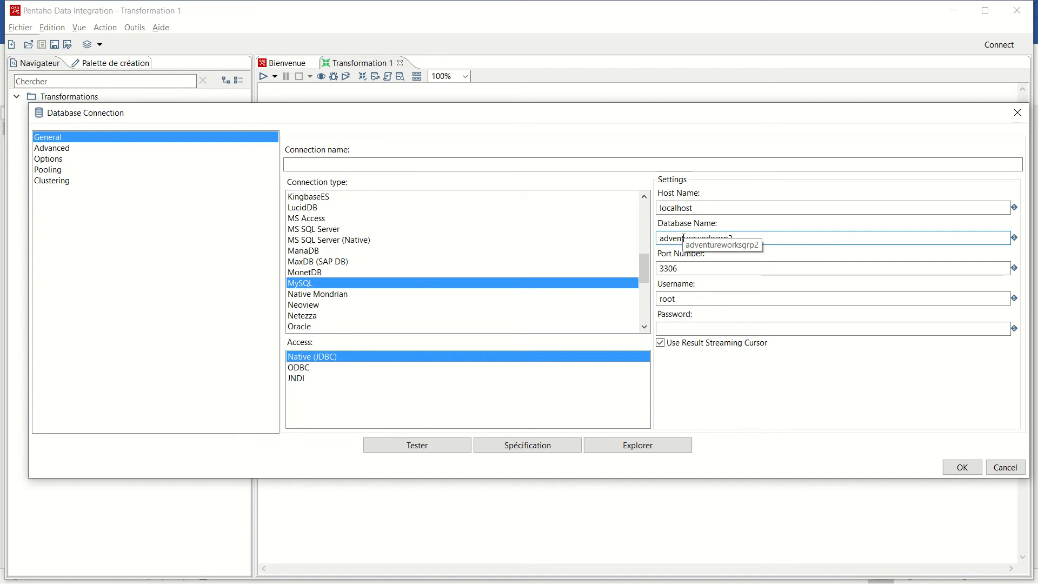
- Name the database connection AdventureWorksGrp2_MYSQL
left_click(431, 166)
type("A")
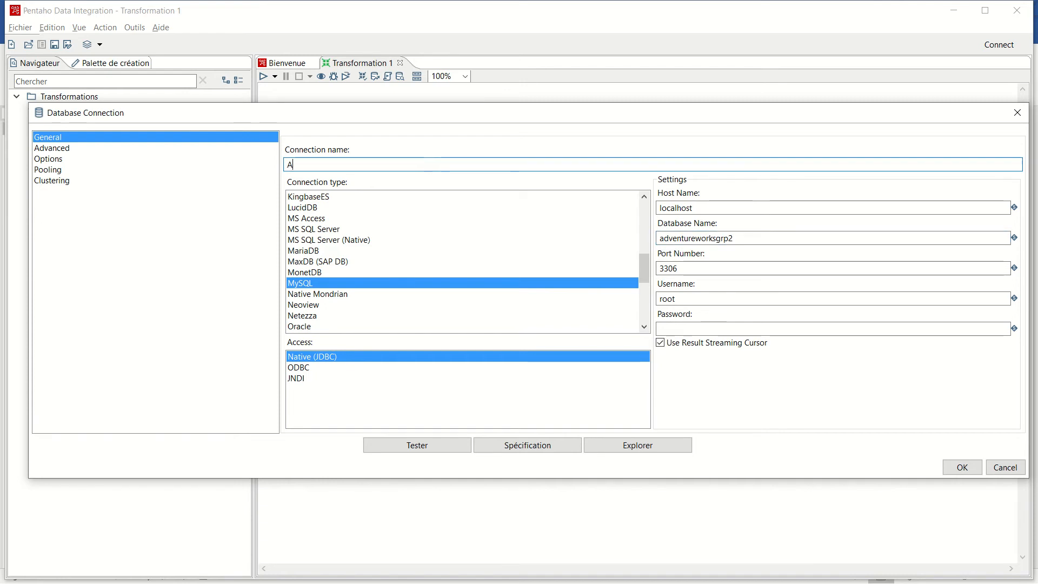
type("dventureWorks")
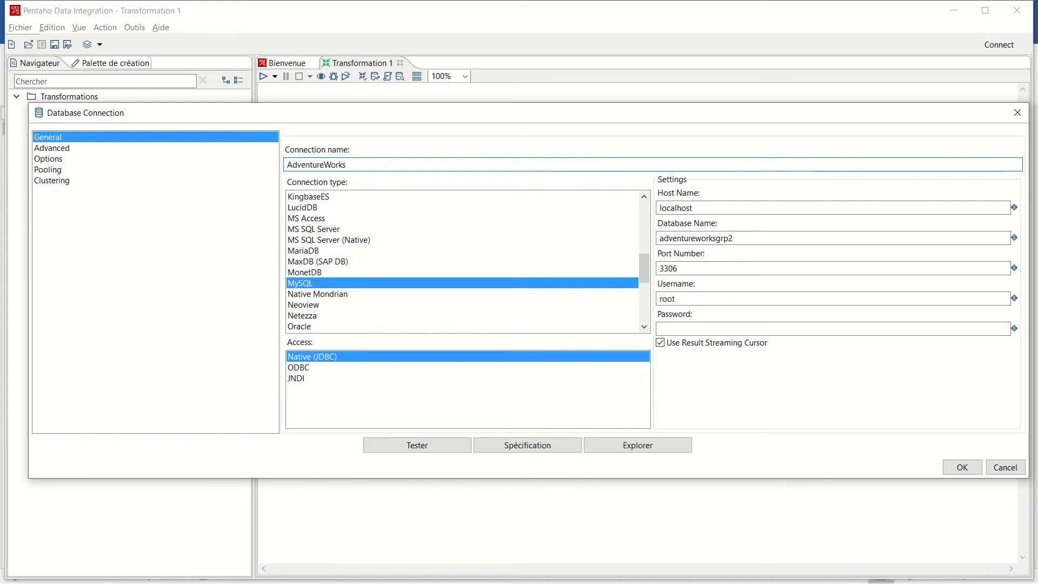
type("Grp2")
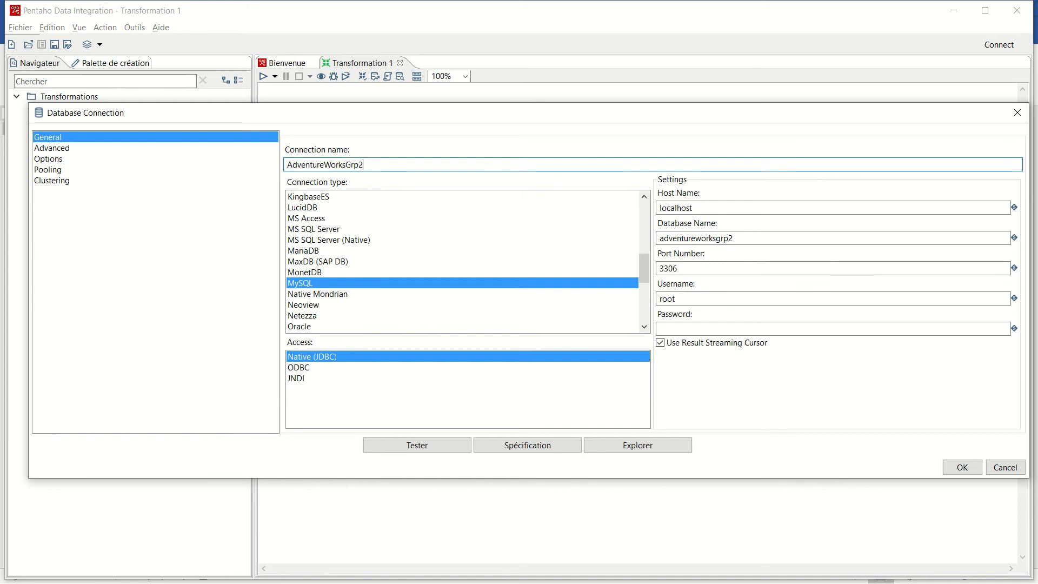
type("_MYSQL")
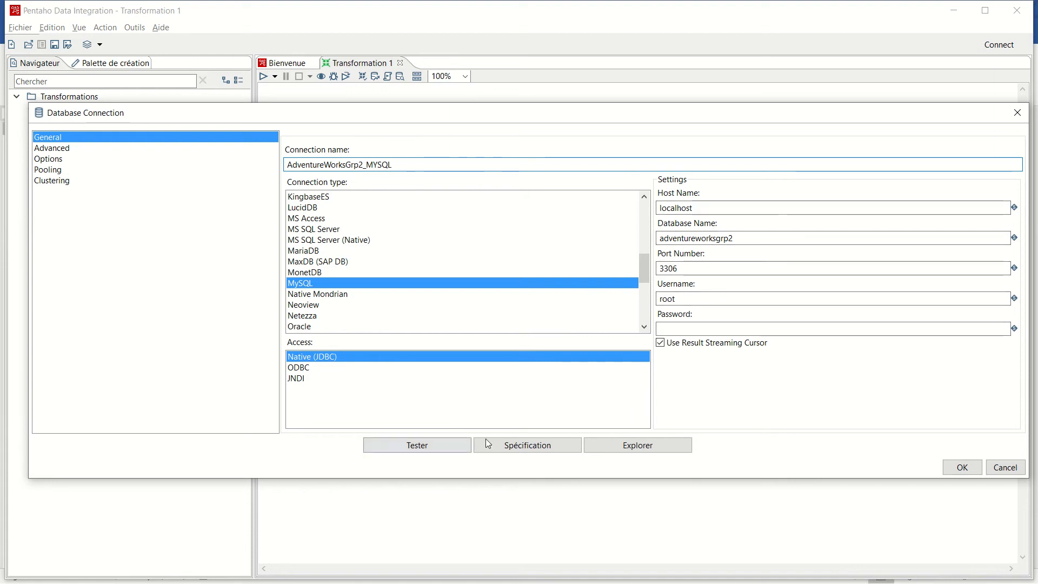
- Test the MySQL connection and save it in the transformation
left_click(452, 445)
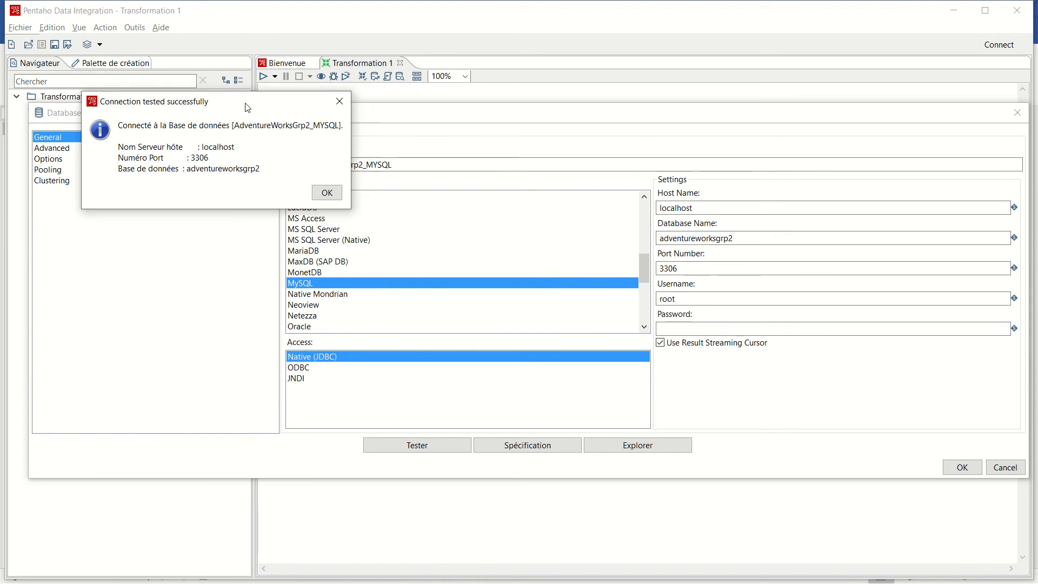
left_click(319, 197)
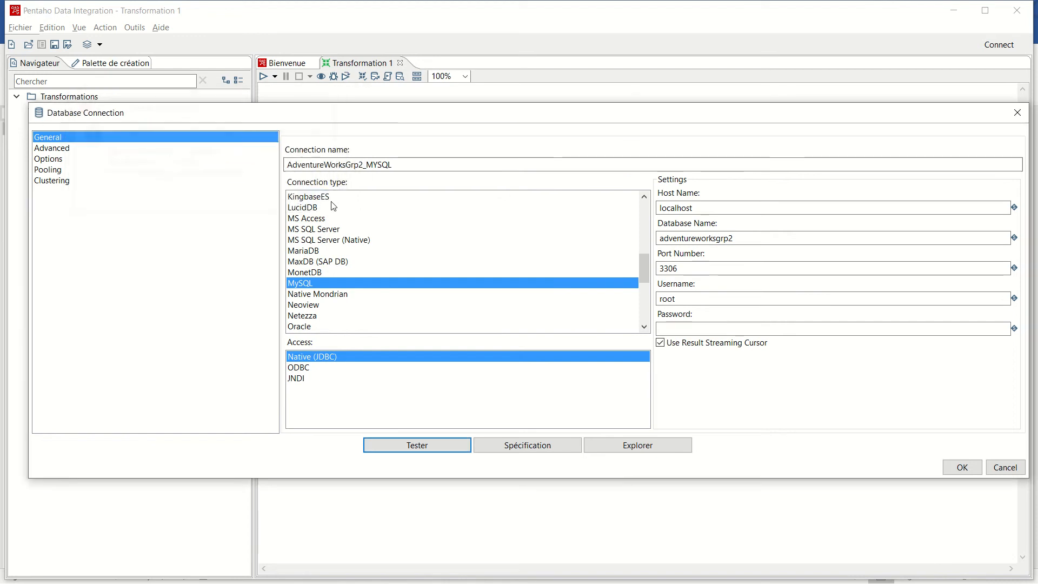
left_click(962, 467)
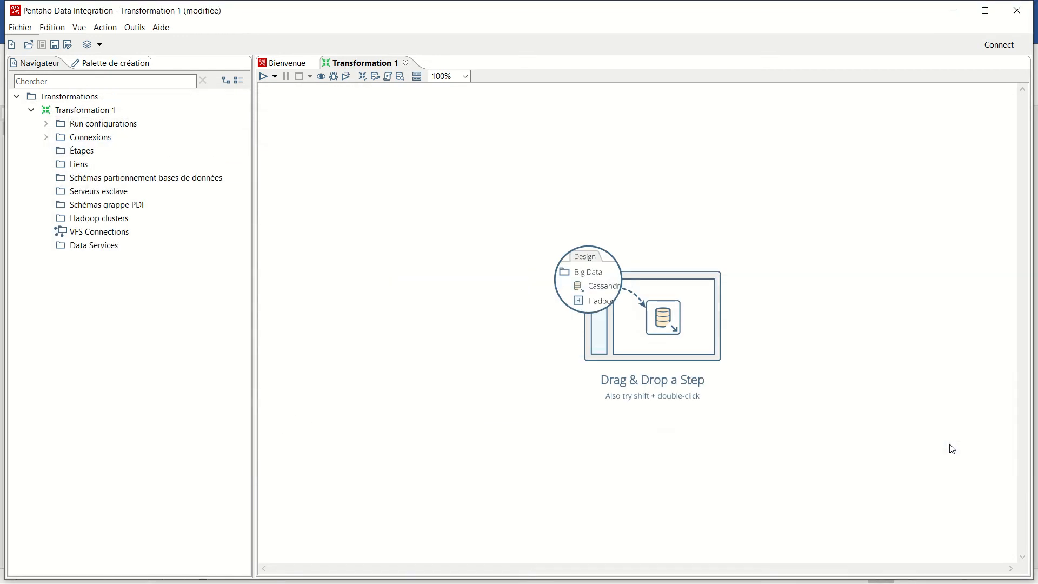
left_click(46, 138)
left_click(46, 138)
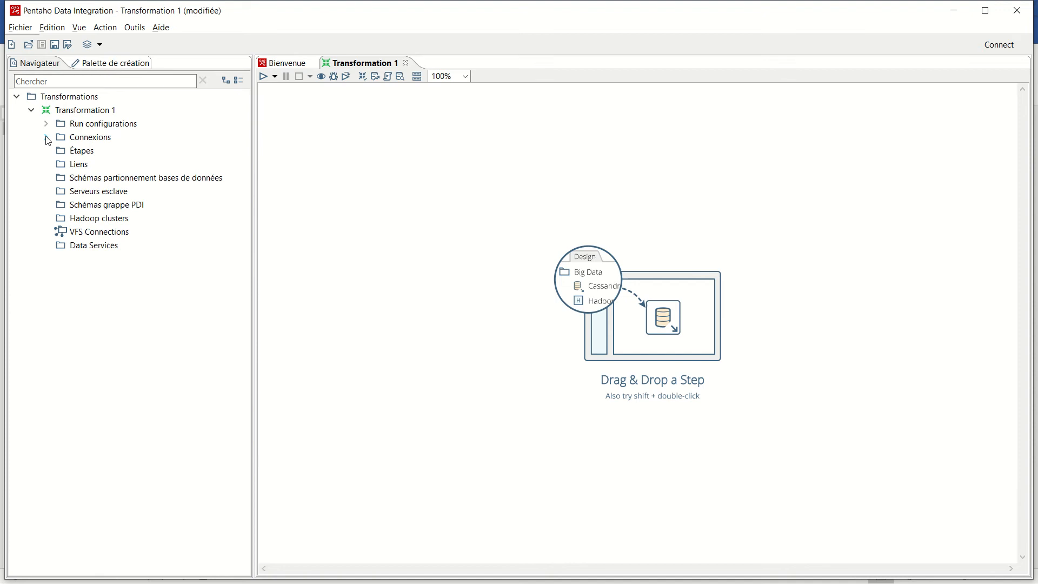
- Search the design palette for "extr" and add an Extraction depuis table step to the canvas
left_click(98, 64)
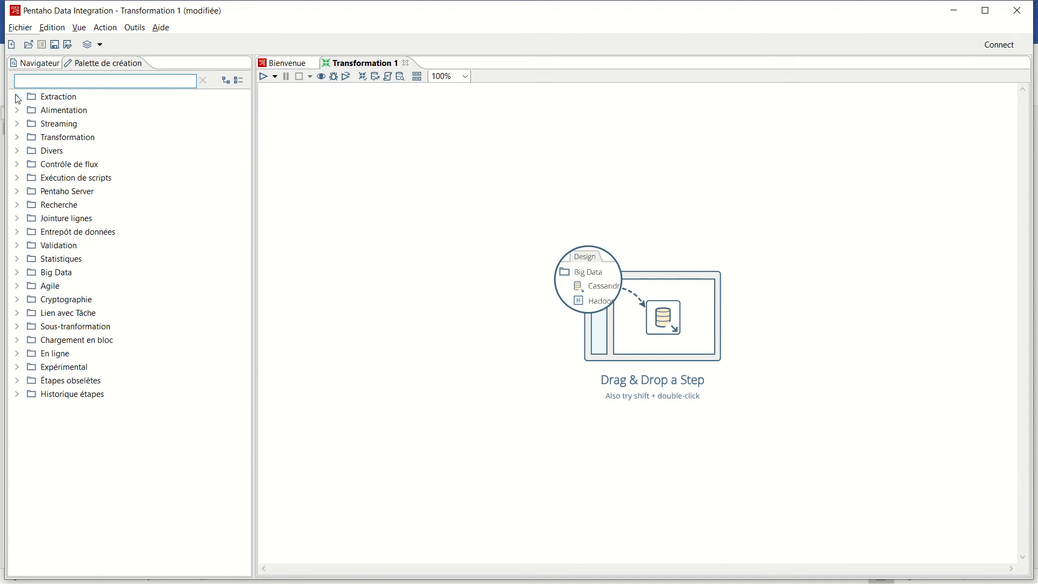
type("extr")
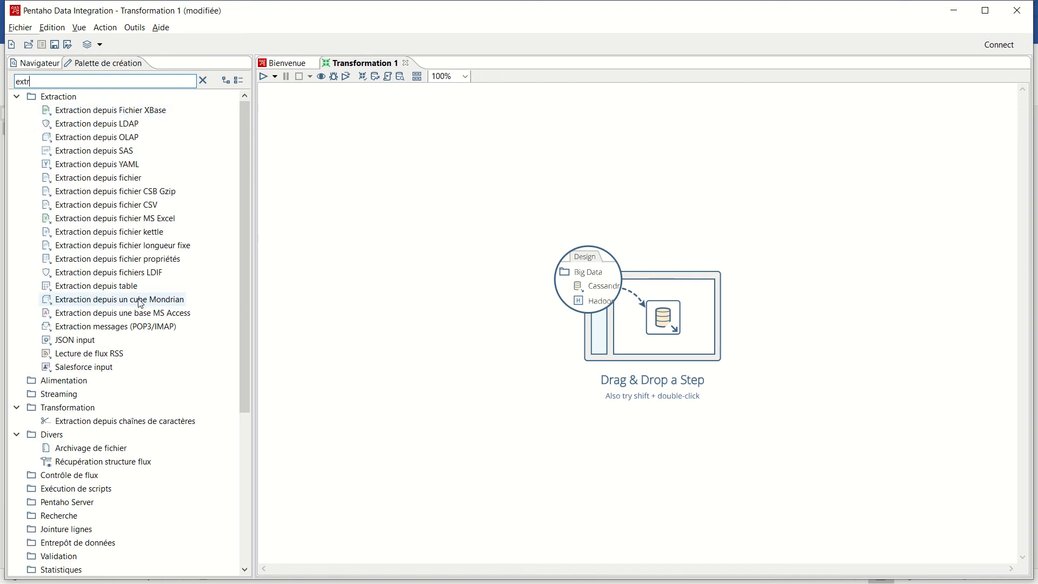
left_click_drag(136, 286, 357, 189)
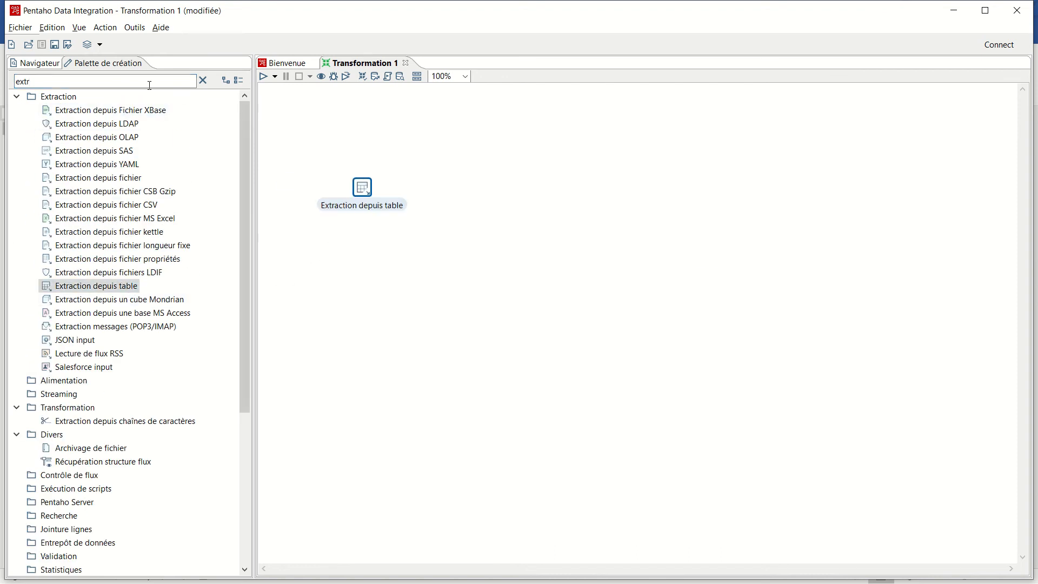
- Search the palette for "opér" and place a Création dopérations de calcul step beside the table extraction step
left_click(122, 86)
key("BackSpace")
key("BackSpace")
key("BackSpace")
key("BackSpace")
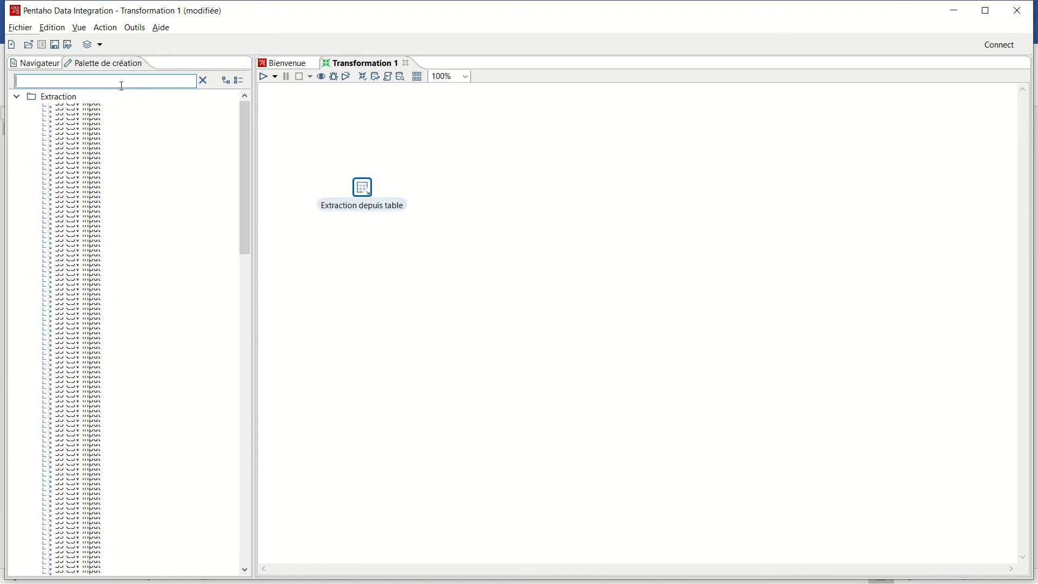
type("opér")
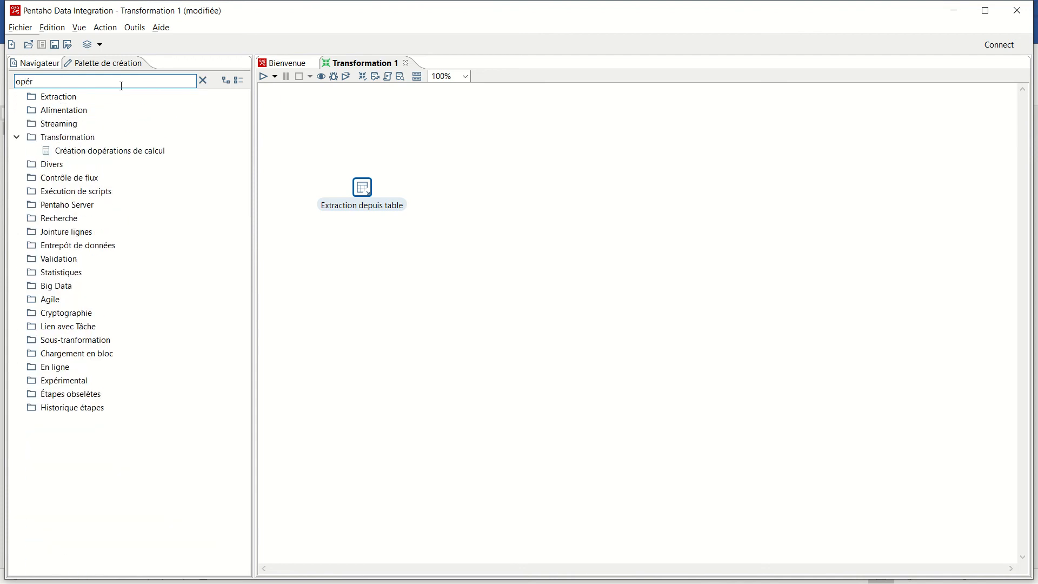
left_click_drag(104, 157, 484, 196)
- Search the palette for "acc", place an Alimentation base MS Access step after the calculation step, and clear the search
left_click(116, 80)
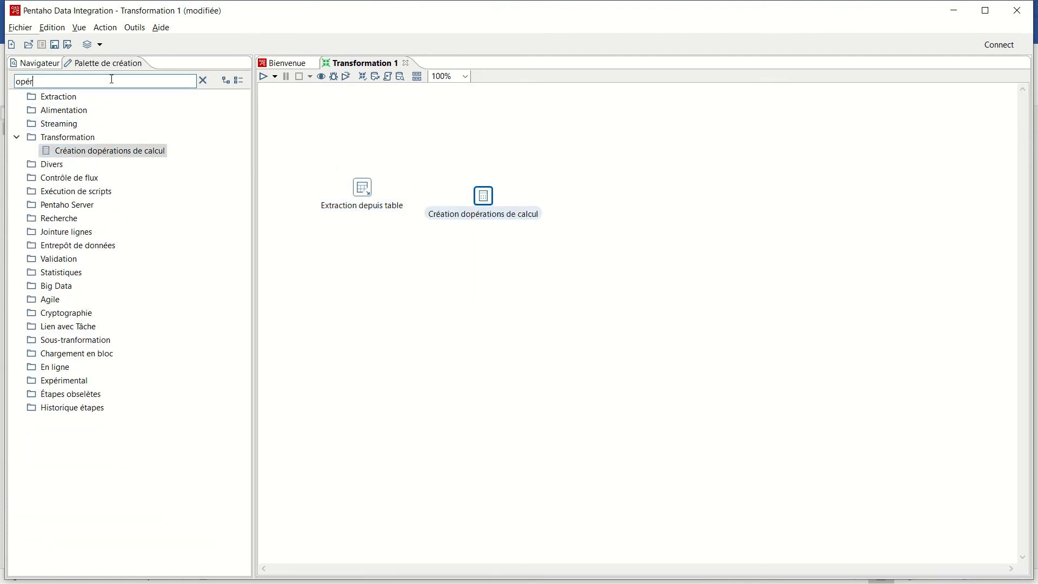
key("BackSpace")
key("BackSpace")
key("BackSpace")
key("BackSpace")
type("acc")
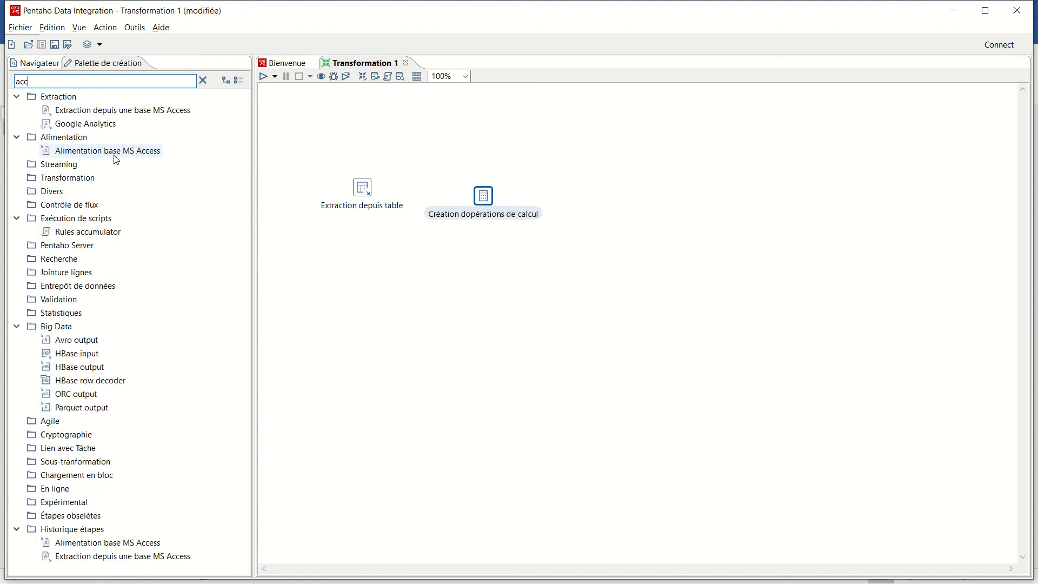
left_click_drag(116, 157, 665, 204)
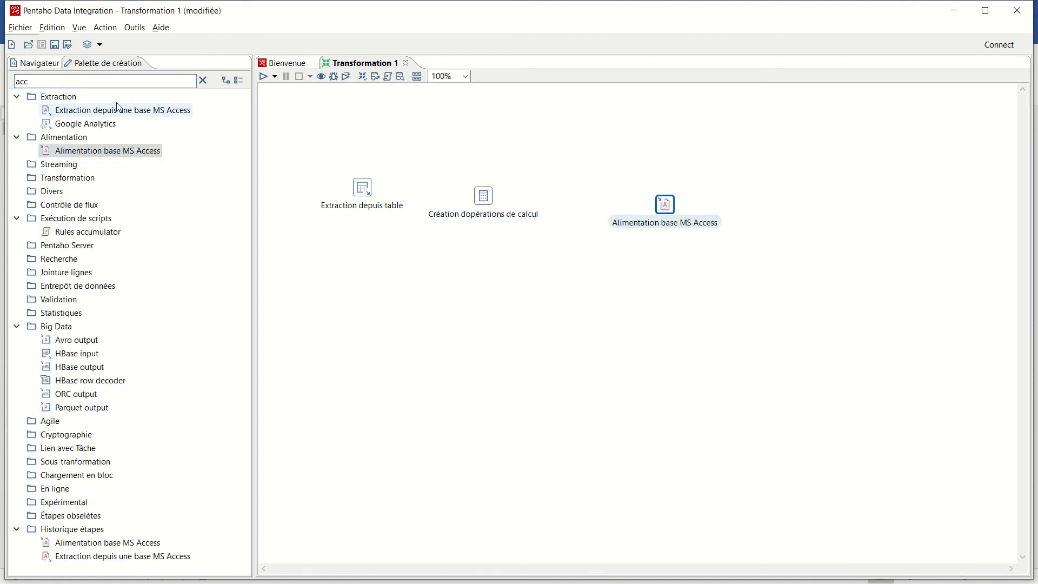
left_click(203, 80)
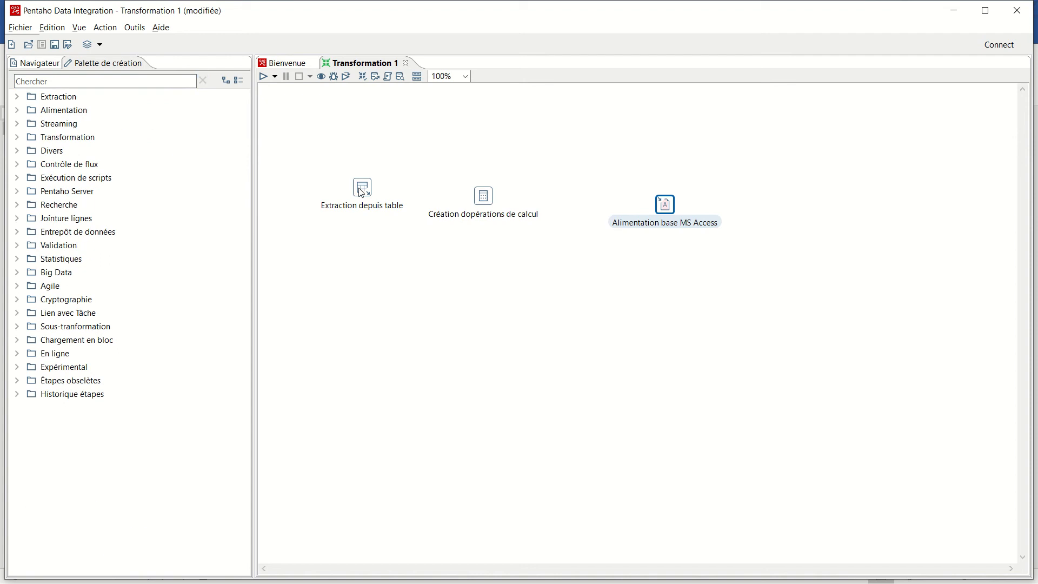
- Arrange the extraction, calculation and MS Access output steps in a roughly horizontal, evenly spaced row on the canvas
left_click_drag(359, 187, 351, 206)
left_click_drag(482, 196, 493, 214)
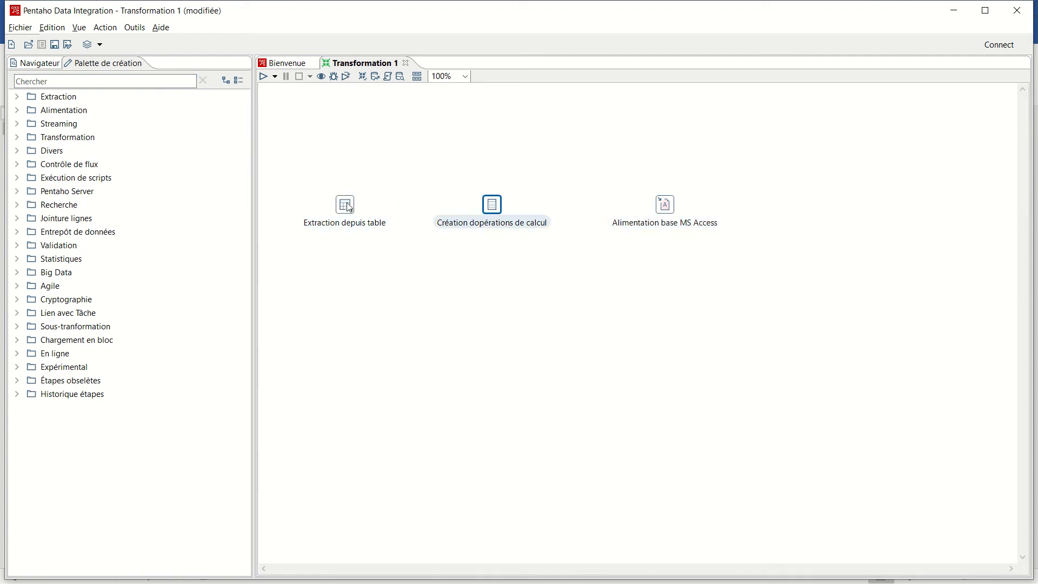
left_click_drag(356, 209, 364, 194)
left_click_drag(496, 210, 496, 200)
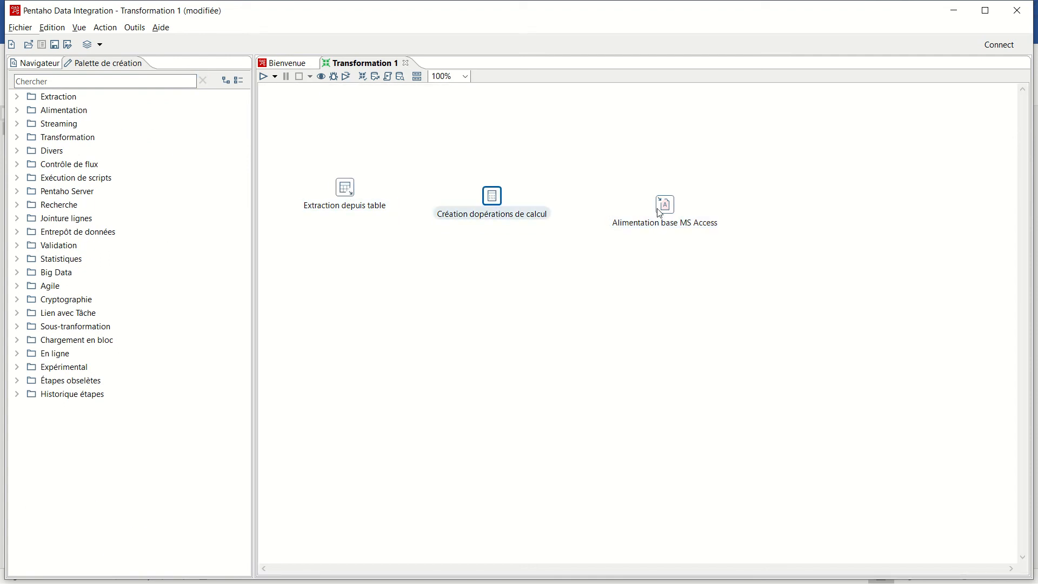
left_click_drag(659, 211, 630, 207)
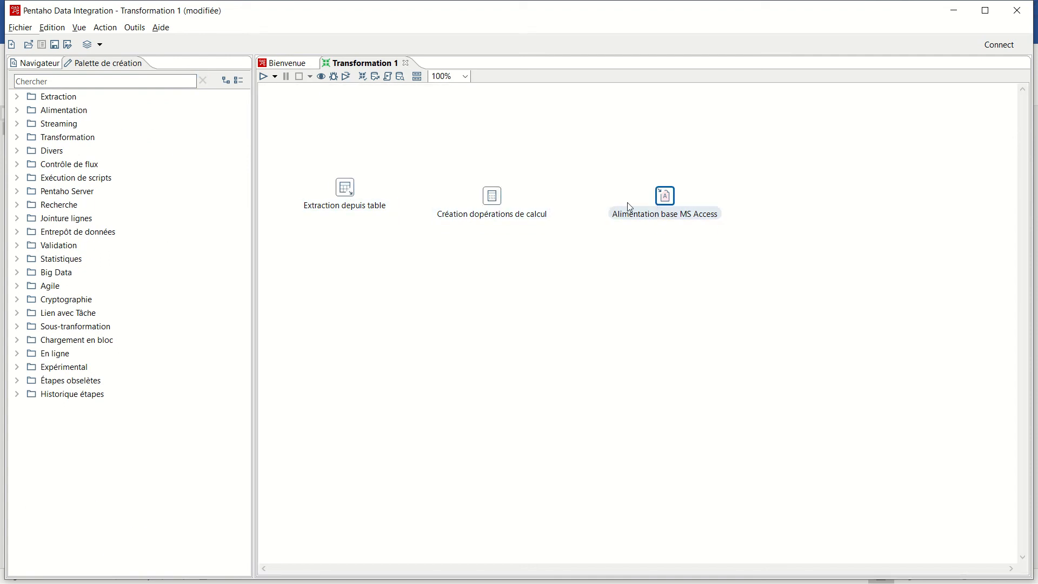
- Rename the table extraction step as Extraction de la table DIM_Product
double_click(345, 186)
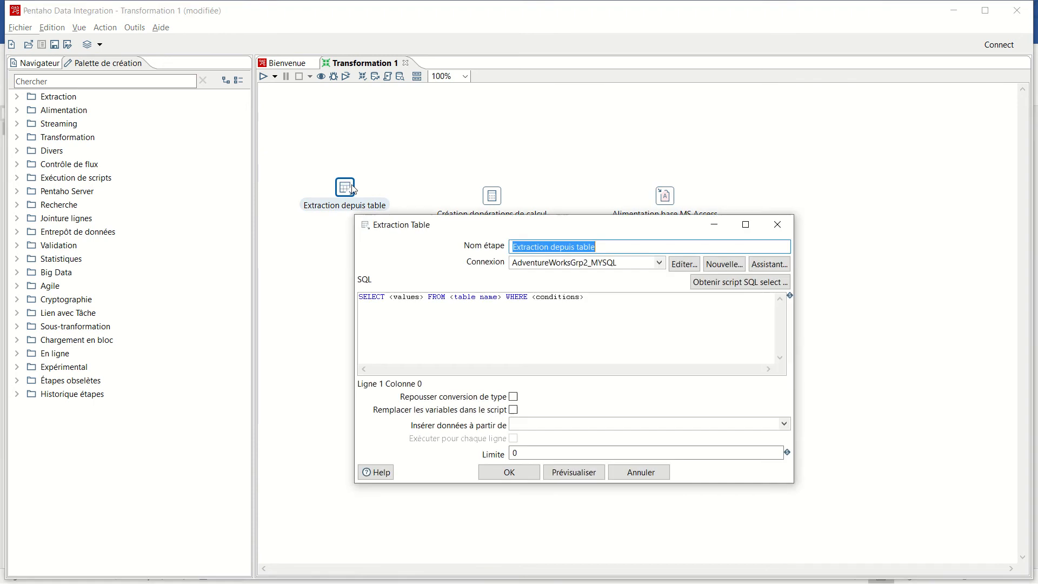
left_click(609, 246)
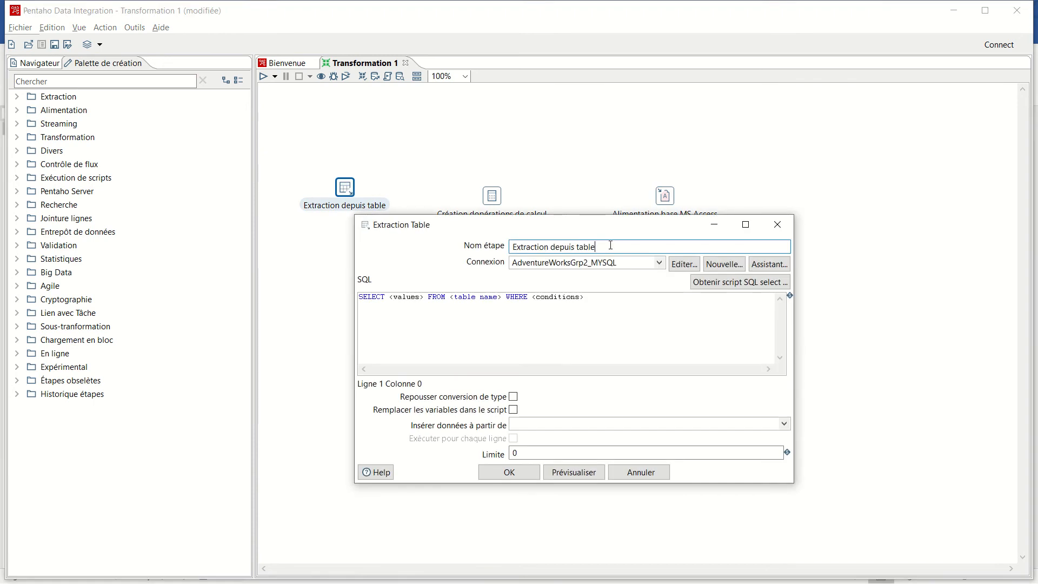
left_click_drag(612, 245, 513, 252)
key("BackSpace")
left_click_drag(583, 228, 582, 270)
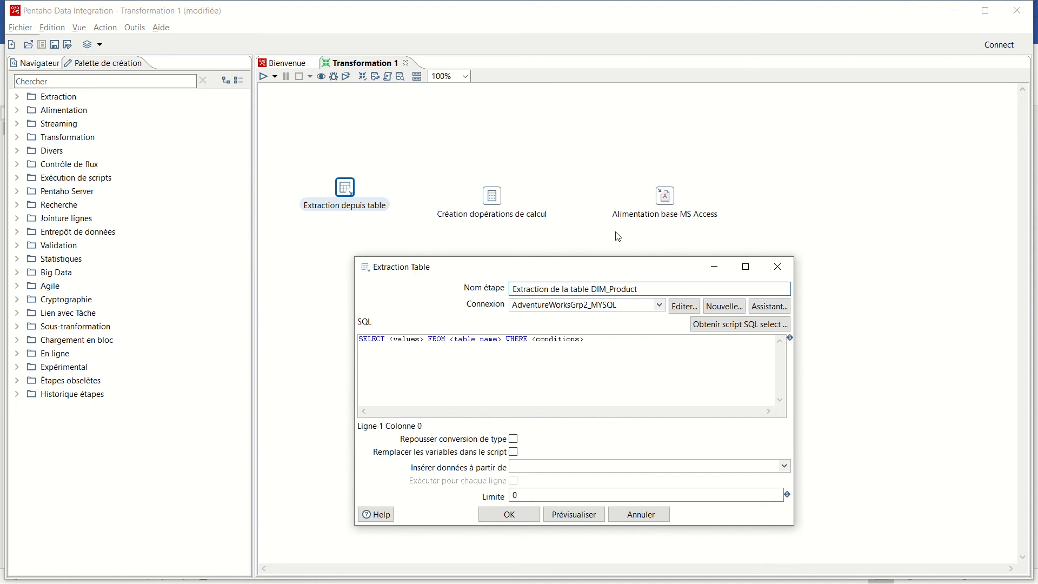
- Generate the SQL select script for the dim_product table from the AdventureWorksGrp2_MYSQL connection, including the field names
left_click(660, 305)
left_click(622, 312)
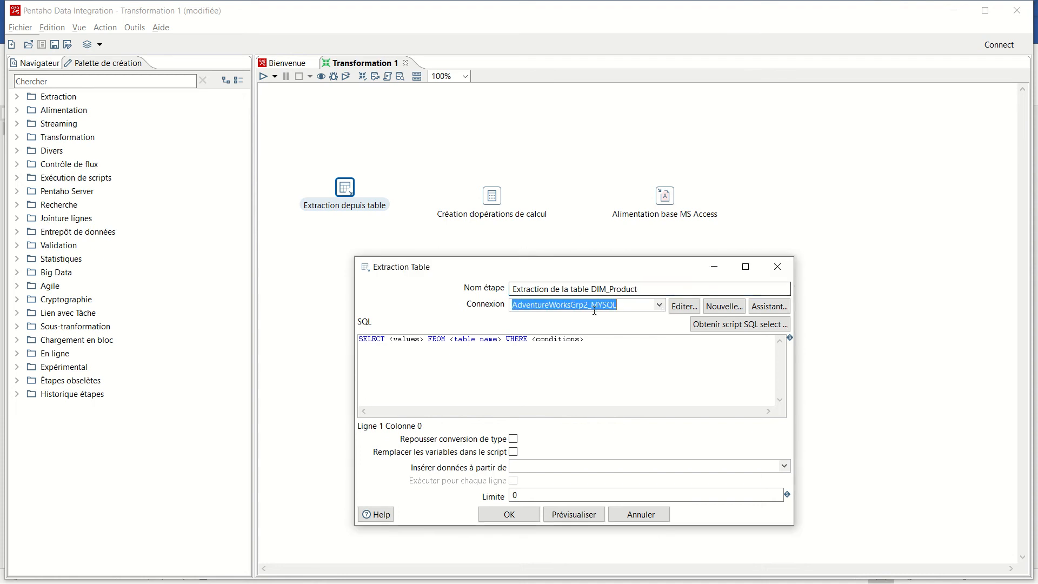
left_click(717, 326)
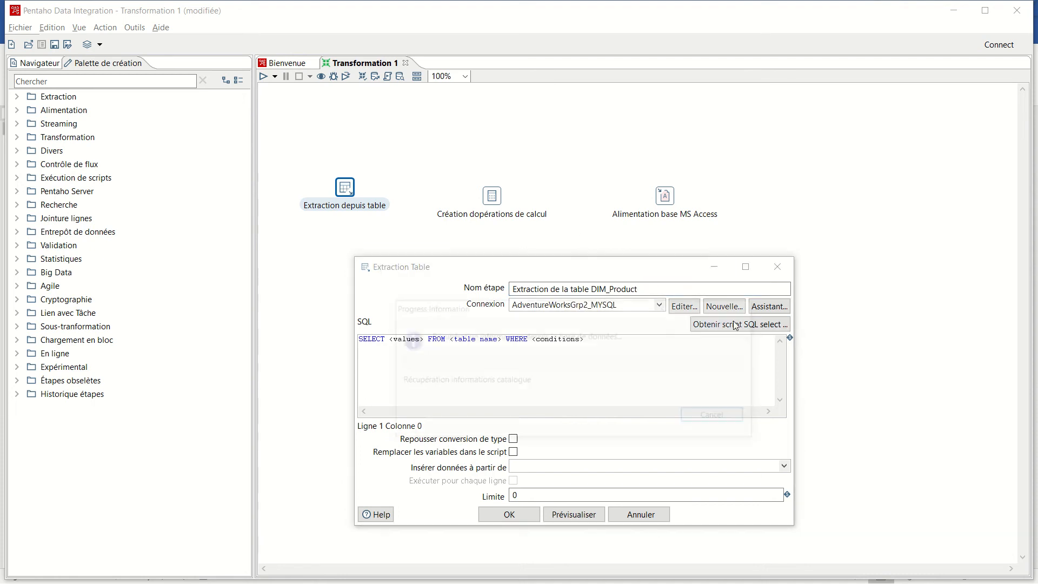
left_click(399, 276)
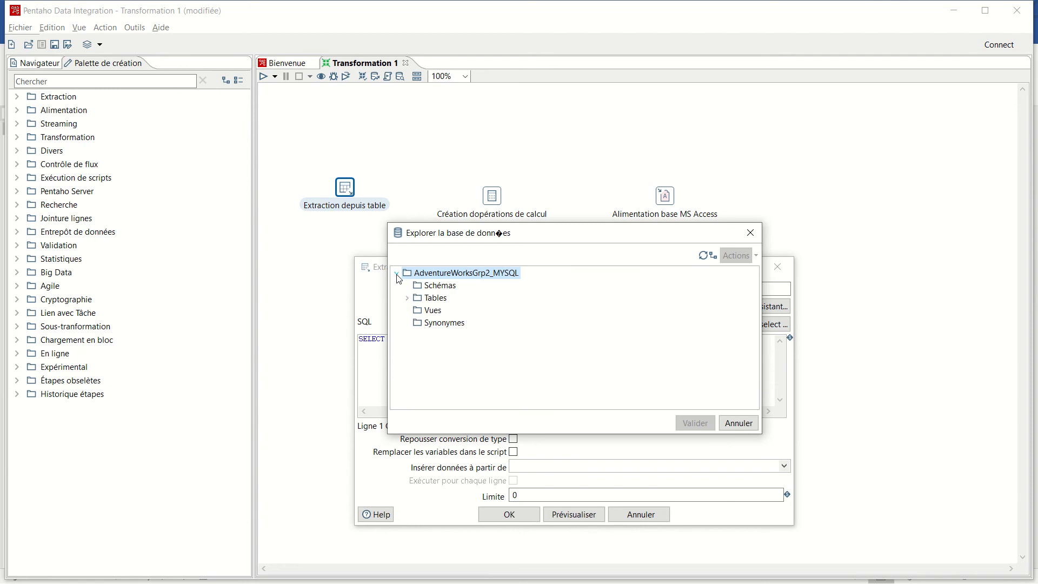
left_click(408, 299)
scroll(491, 352, "down", 1)
scroll(491, 352, "down", 1)
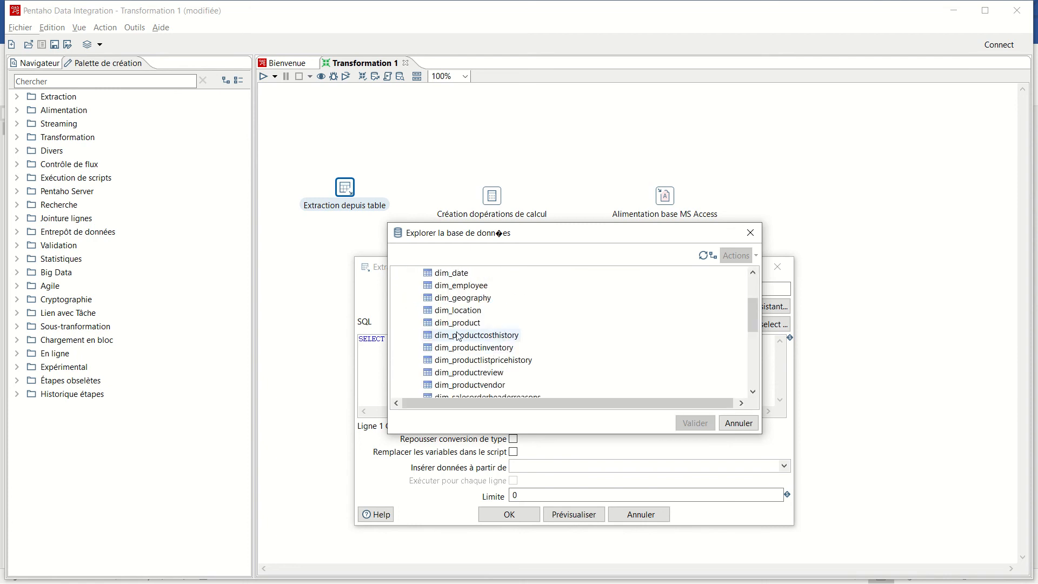
left_click(459, 323)
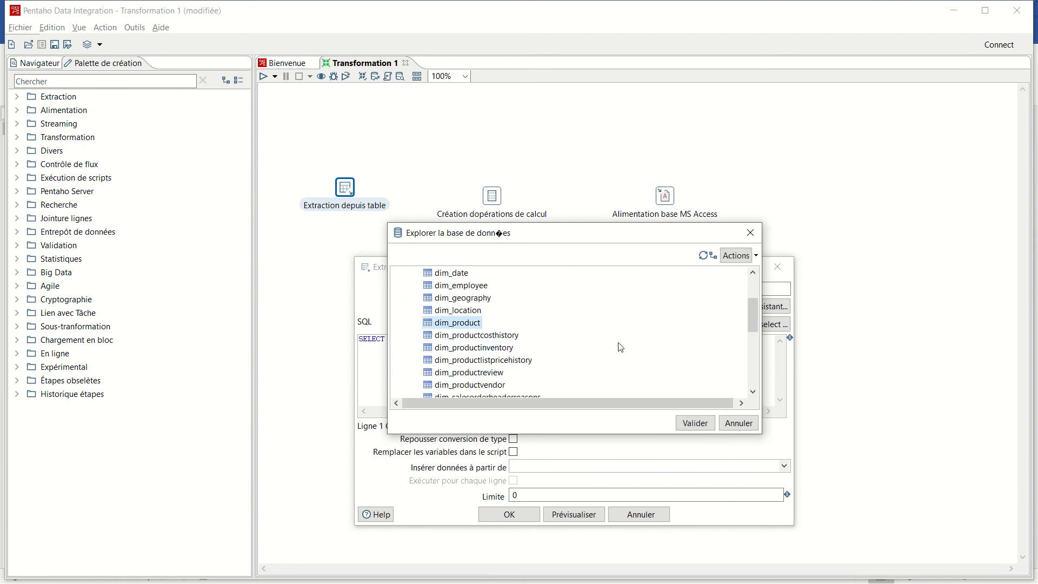
left_click(698, 424)
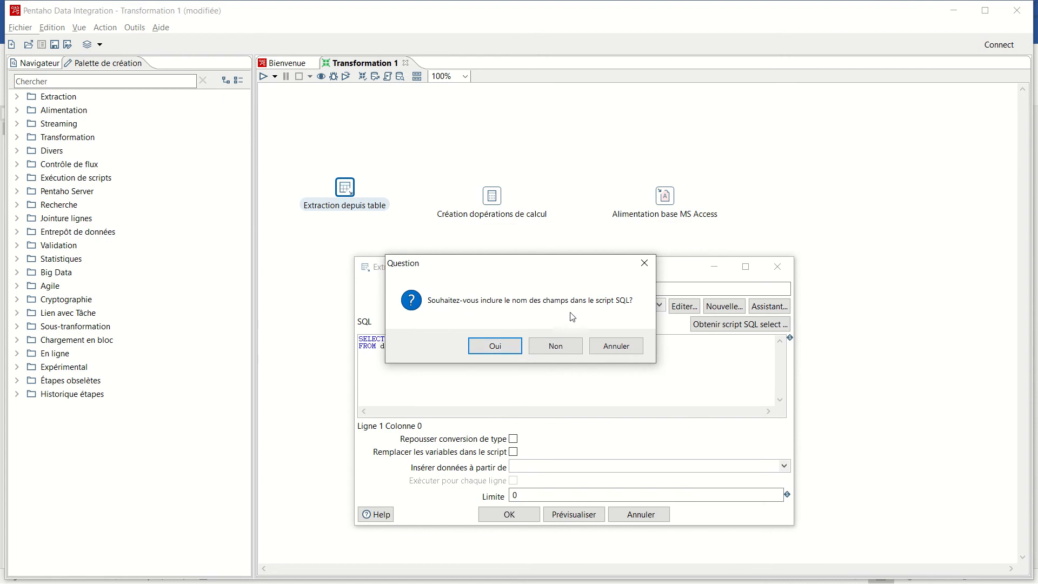
left_click(519, 345)
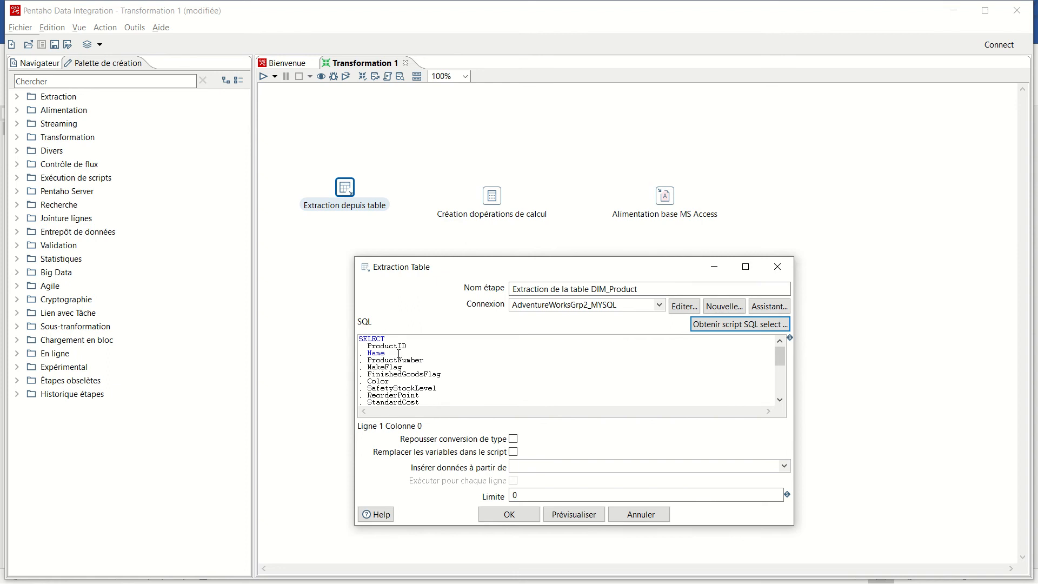
- Review the generated script, preview its data with a 1000-row limit, and accept the extraction settings
scroll(399, 353, "down", 5)
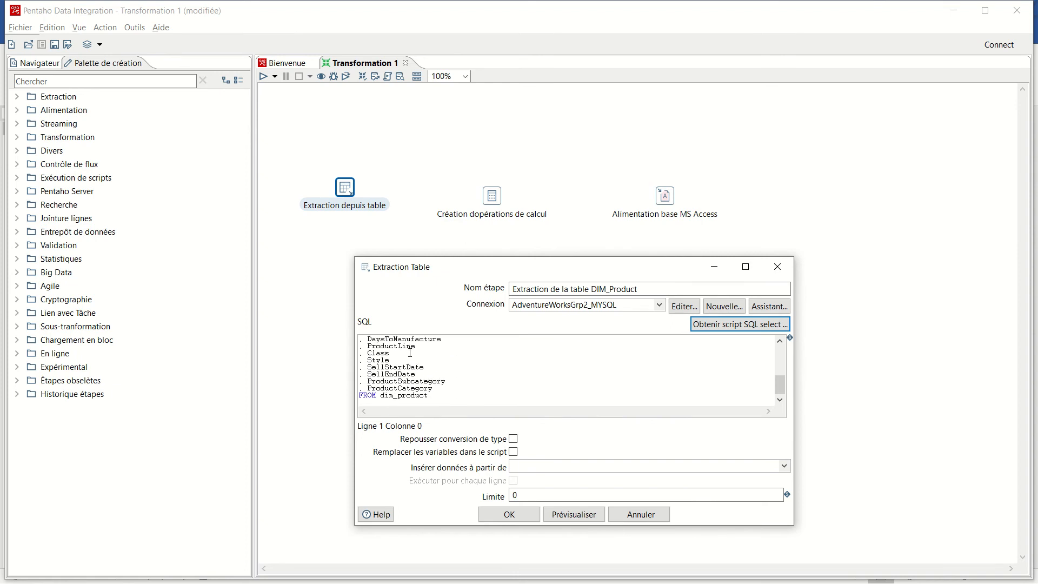
scroll(410, 353, "up", 5)
left_click(580, 515)
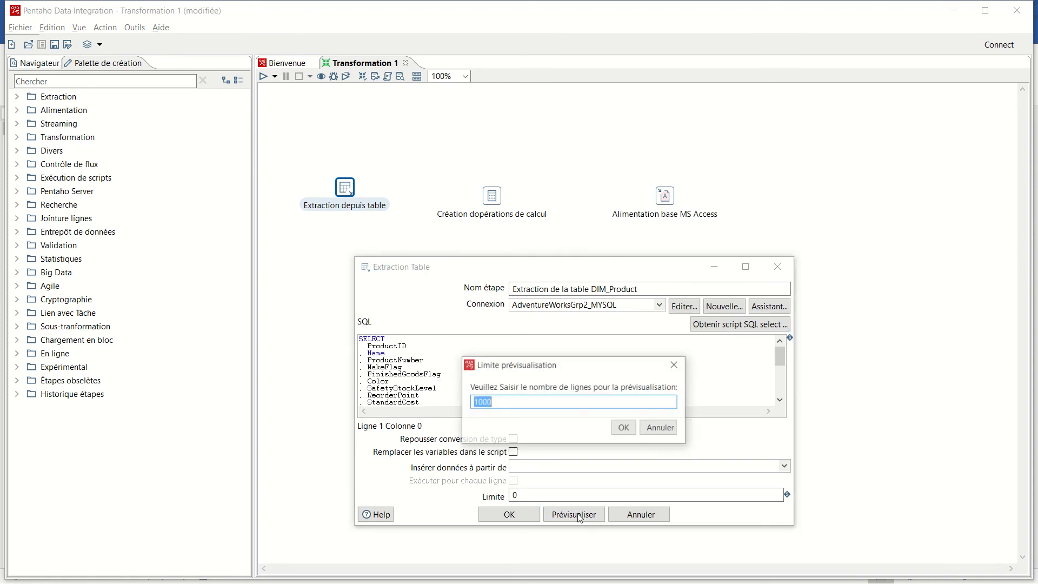
left_click(623, 427)
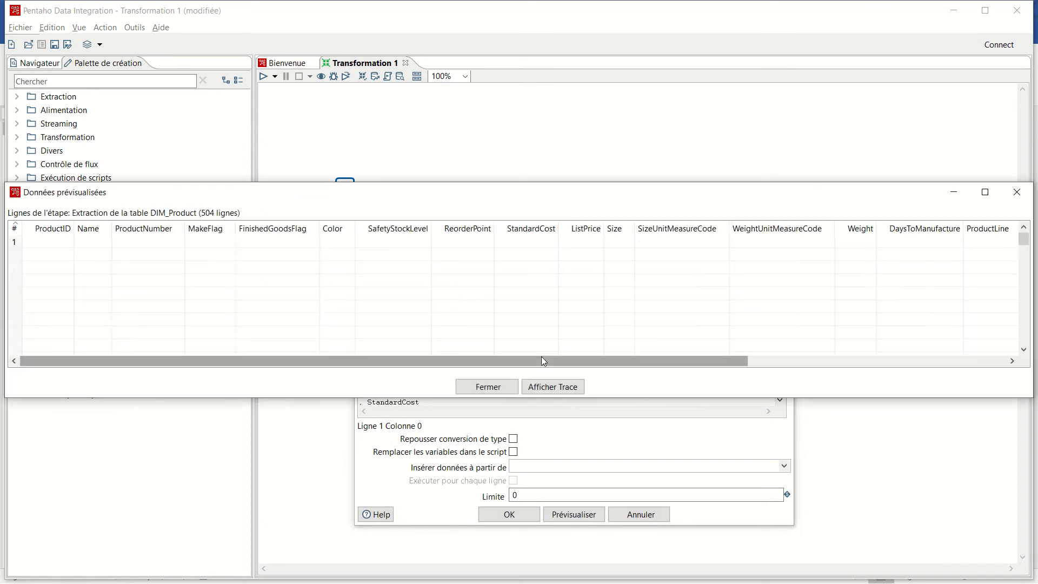
scroll(611, 319, "down", 3)
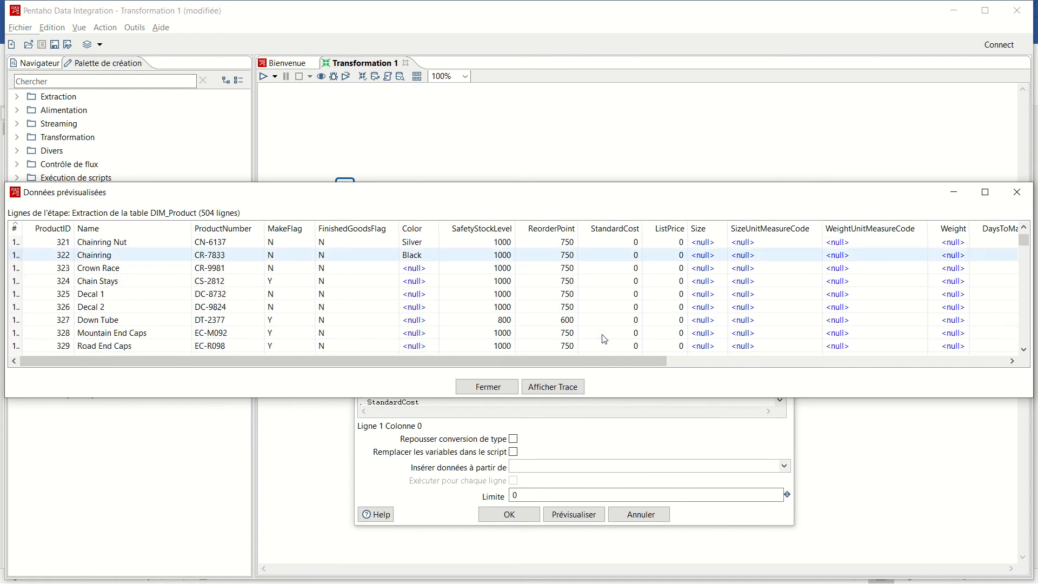
scroll(604, 340, "down", 1)
scroll(599, 332, "up", 4)
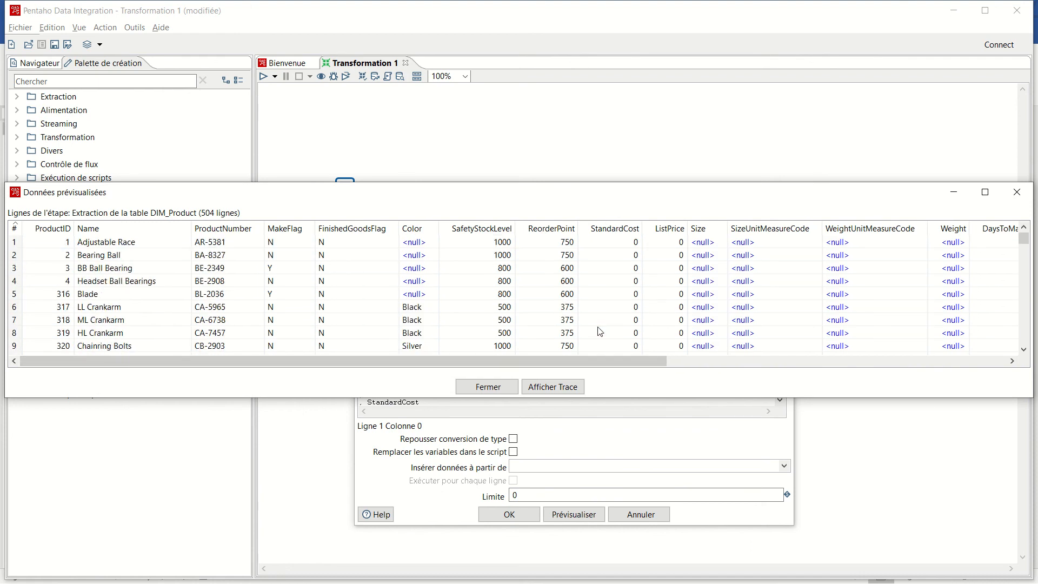
left_click(479, 387)
left_click(521, 517)
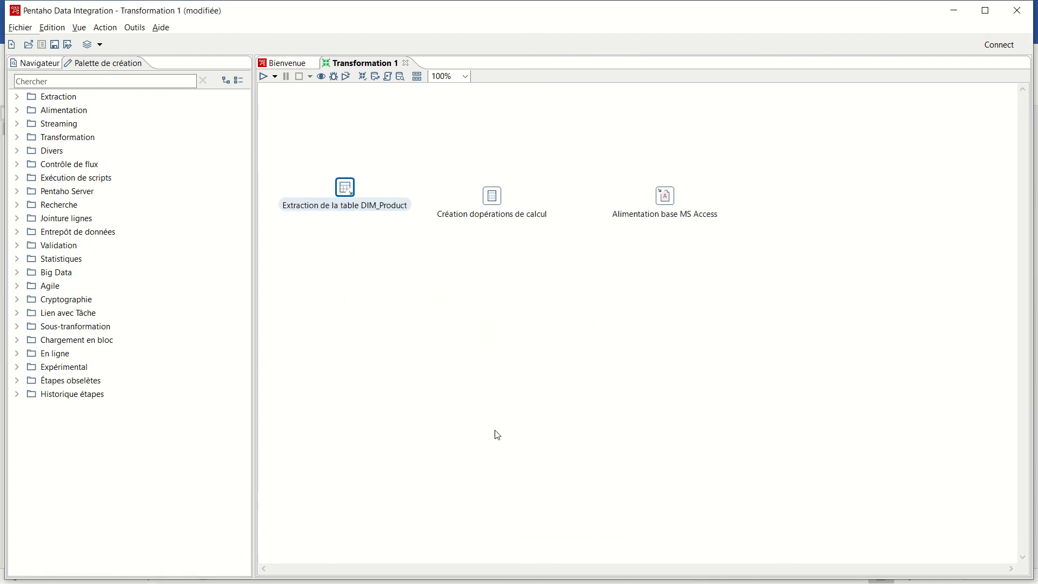
- Move the calculation step above the other two and link extraction to calculation and calculation to MS Access output
left_click_drag(492, 210, 502, 174)
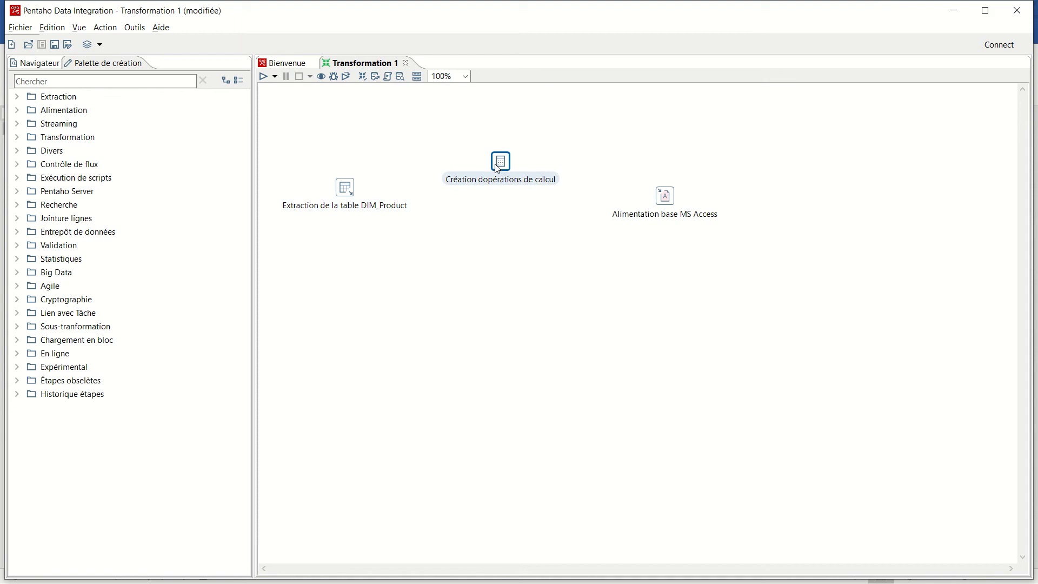
left_click_drag(496, 165, 496, 157)
left_click_drag(674, 205, 691, 205)
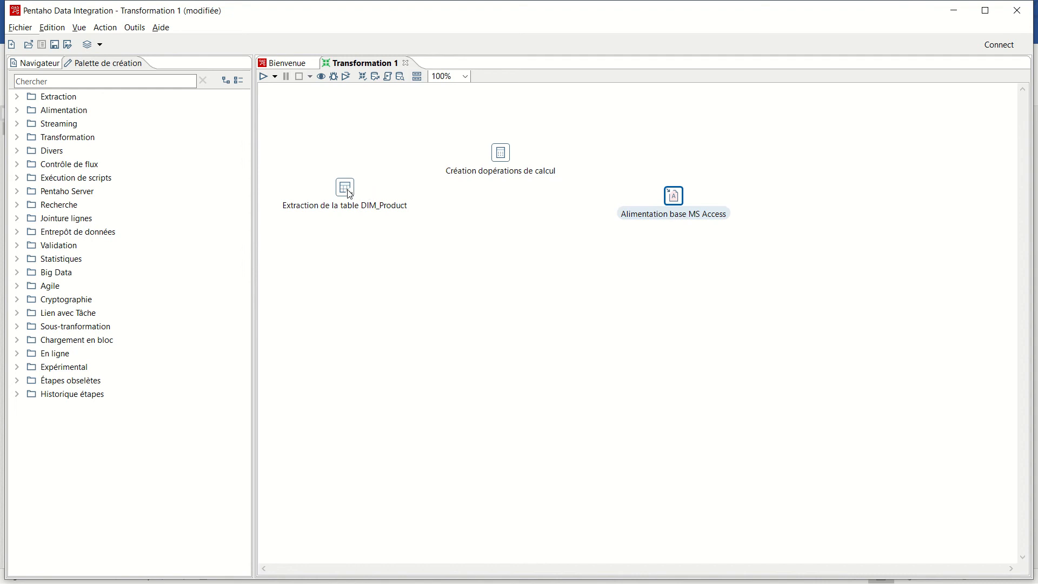
left_click_drag(350, 192, 671, 207)
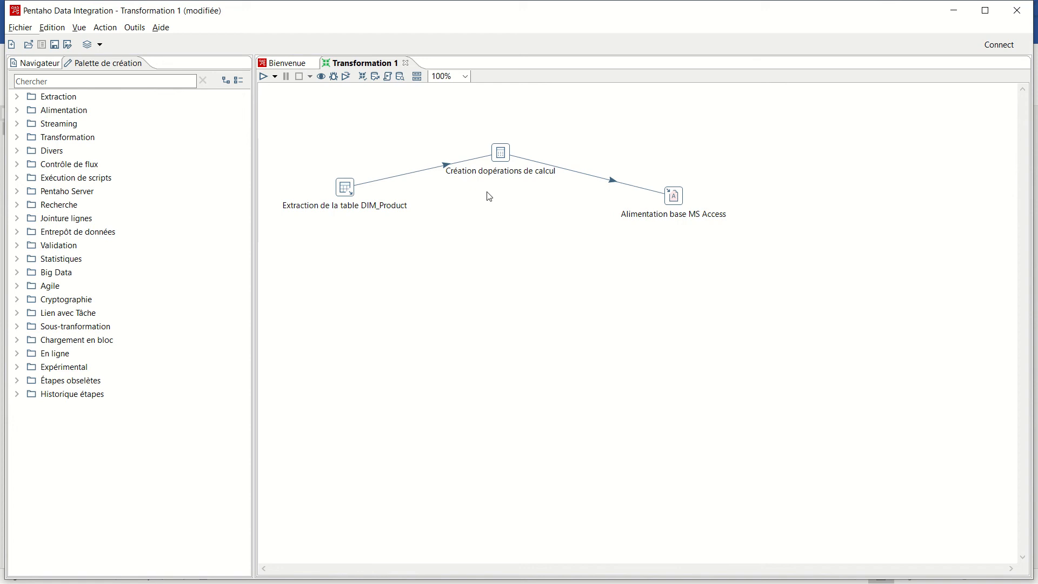
- Rename the calculation step as Création de la marge unitaire
mouse_move(501, 157)
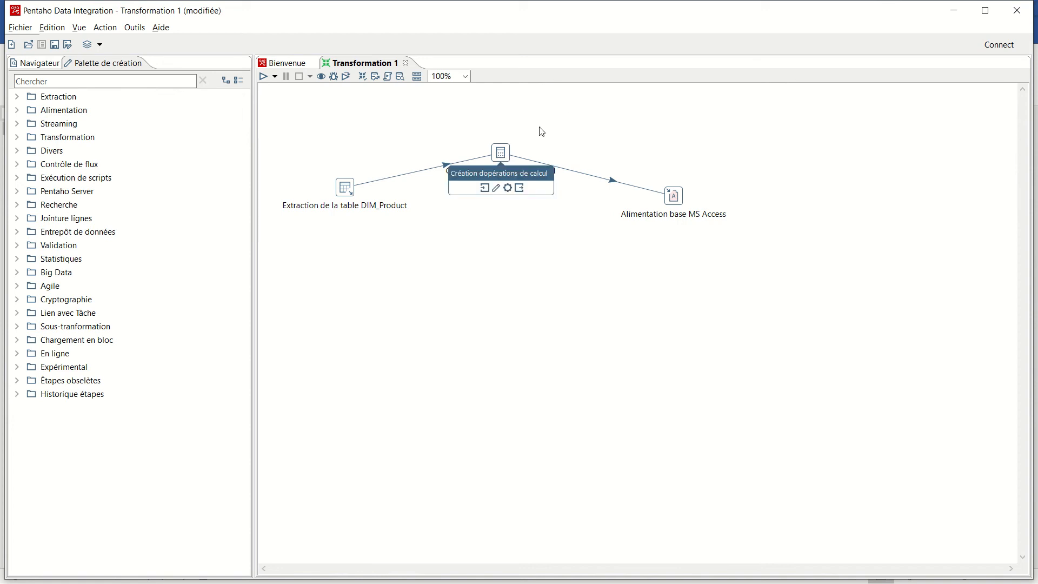
double_click(501, 153)
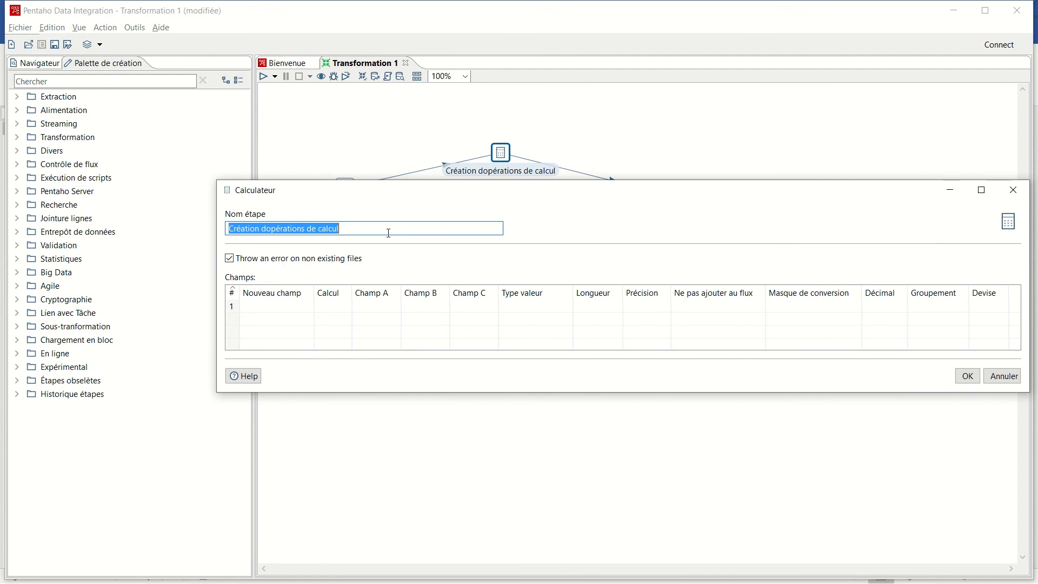
left_click_drag(341, 229, 227, 231)
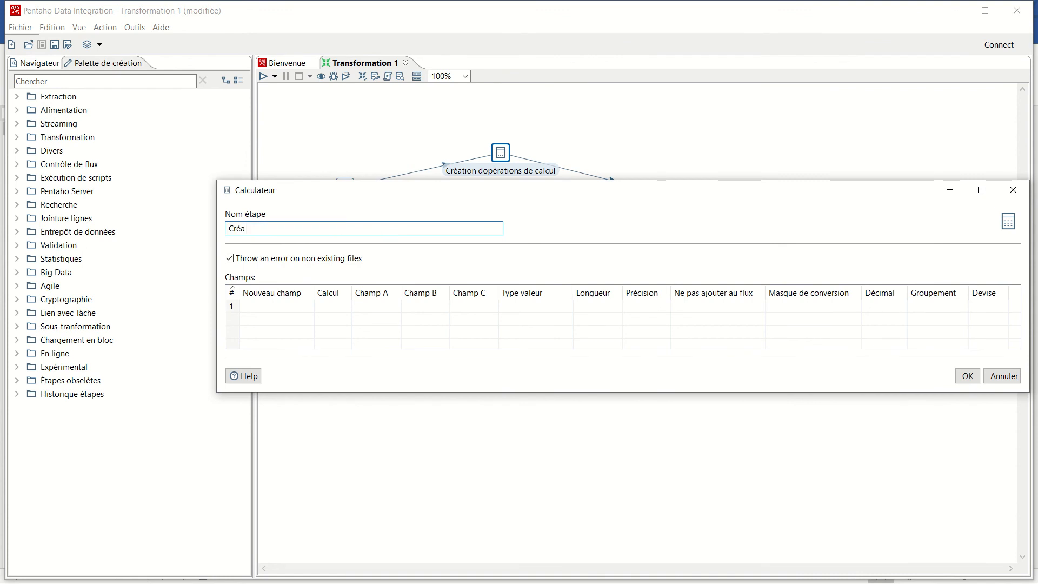
type("tion de la marge unitaire")
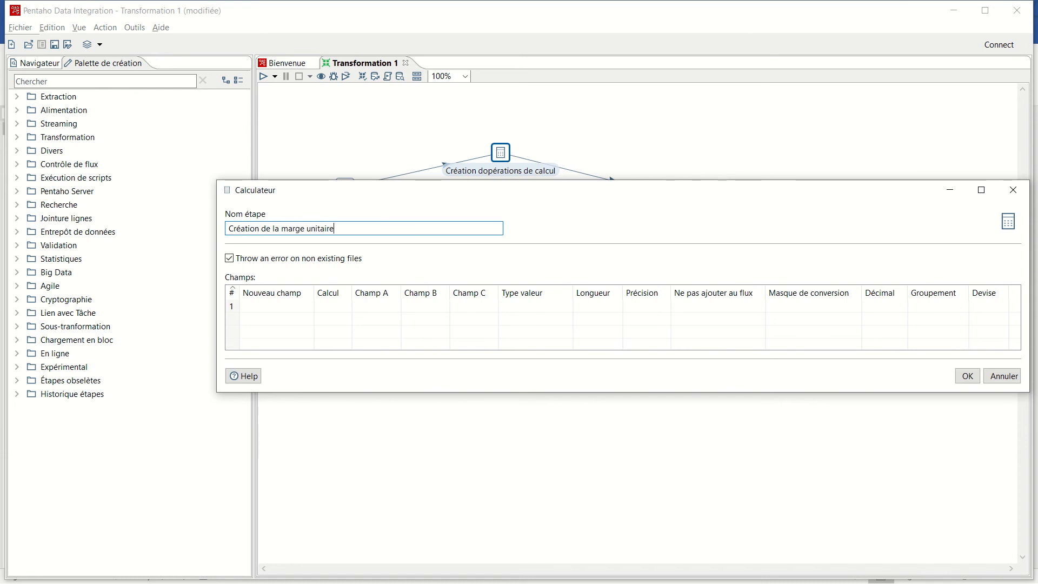
- Add a new calculated field named Marge Unitaire that uses the operation A - B
left_click(268, 308)
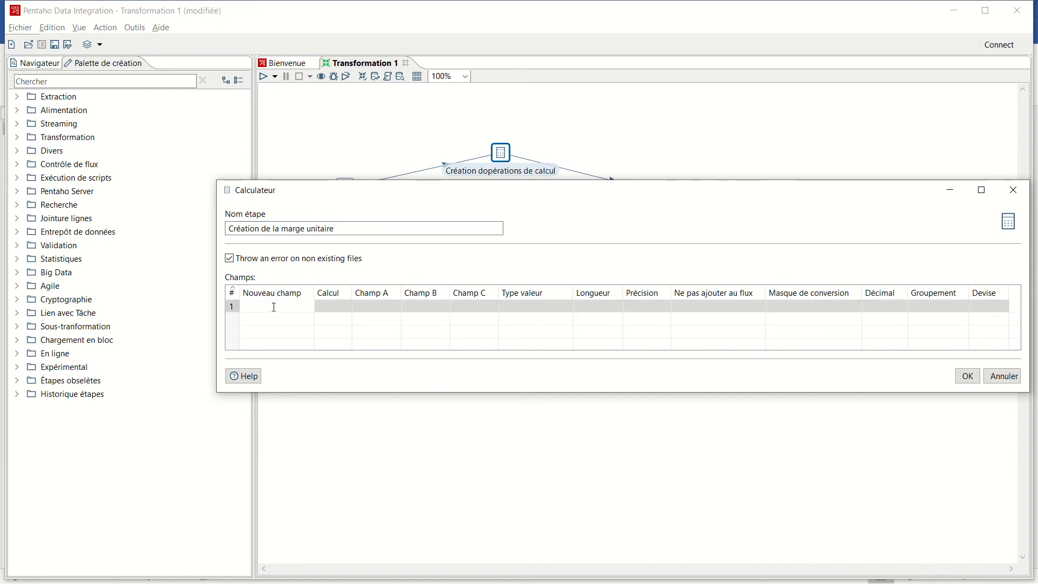
type("Marge Unitaire")
key("Return")
left_click(343, 307)
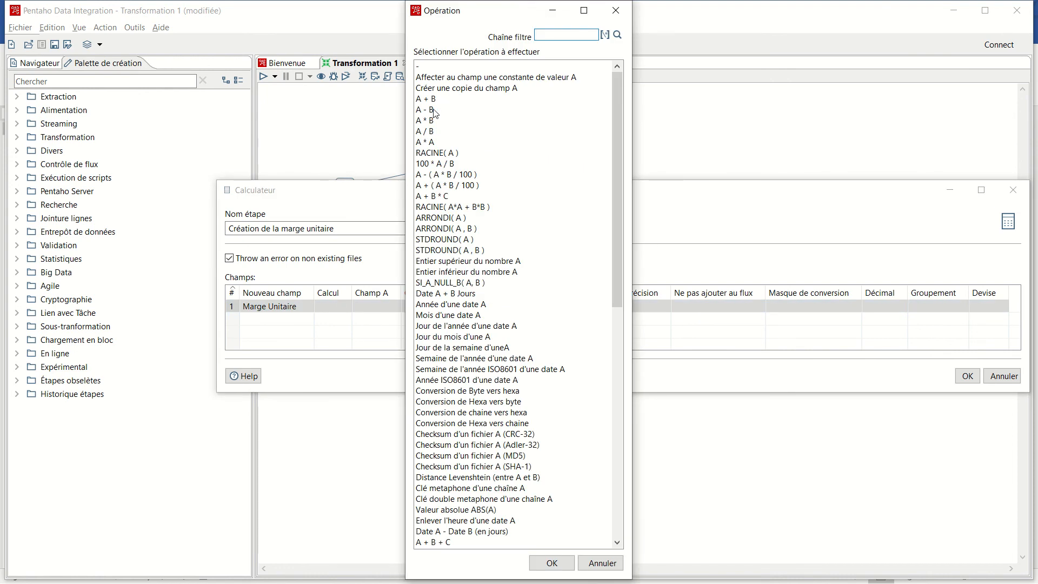
left_click(433, 109)
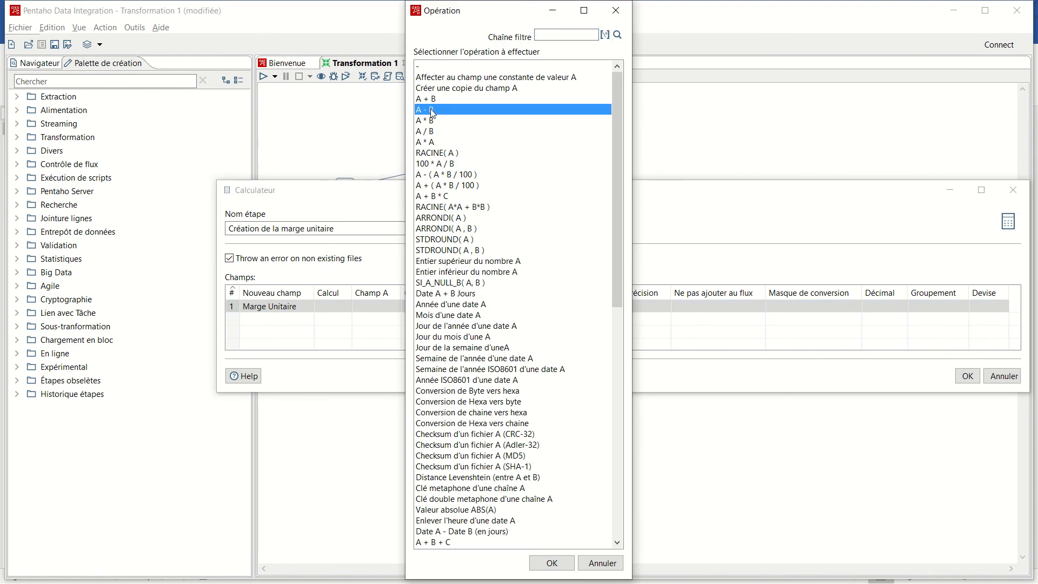
left_click(565, 562)
- Set Champ A to ListPrice and Champ B to StandardCost for the Marge Unitaire calculation
left_click(381, 305)
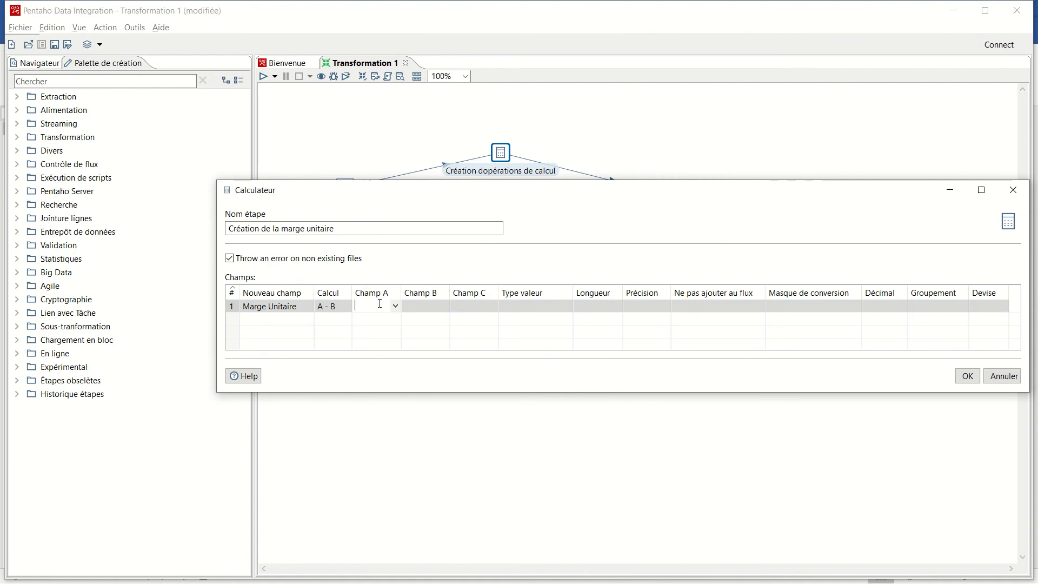
left_click(396, 307)
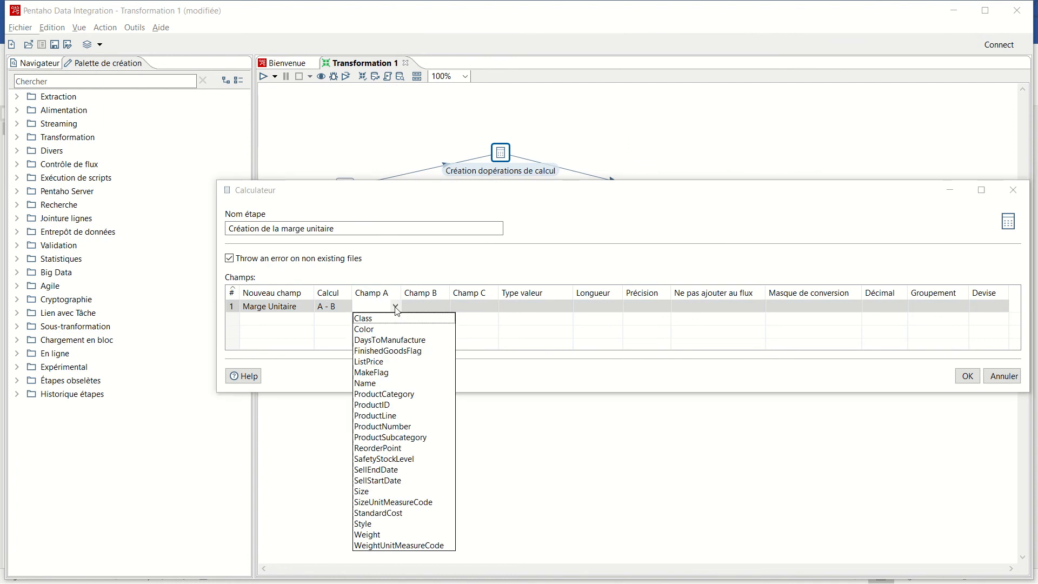
left_click(374, 362)
left_click(429, 307)
left_click(444, 307)
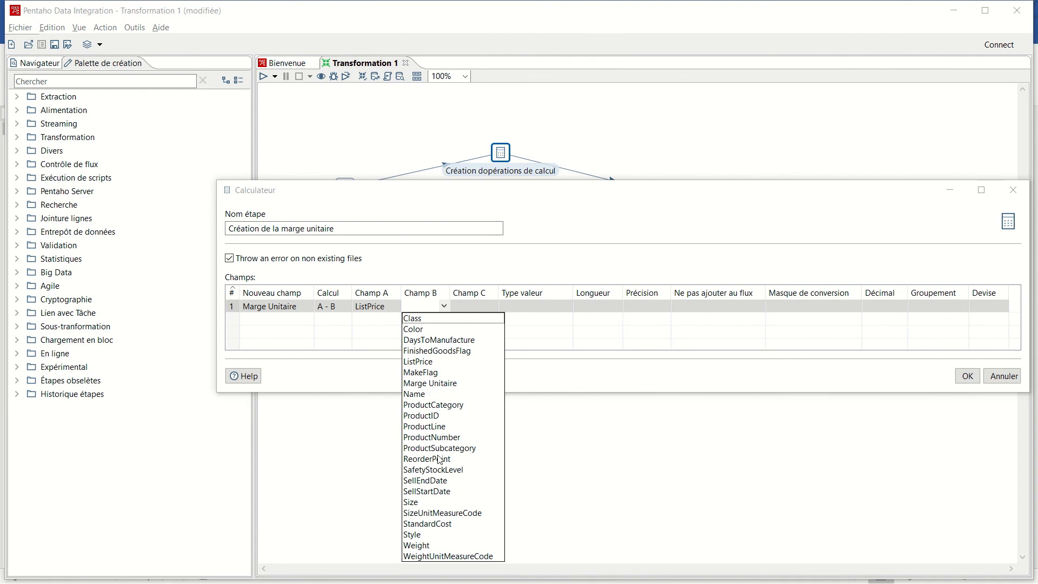
left_click(441, 524)
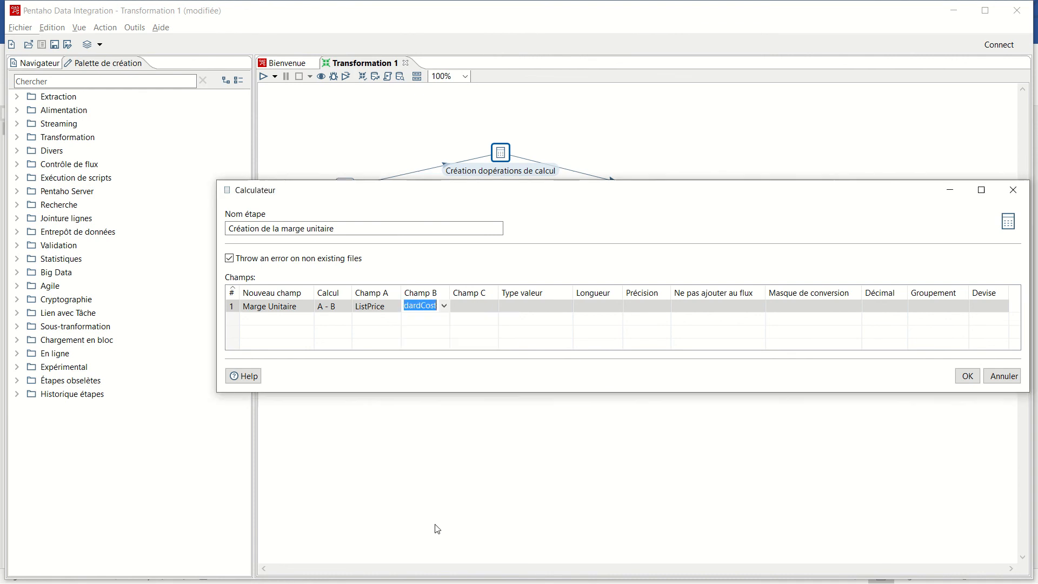
- Set the value type of Marge Unitaire to Number and accept the calculator settings
left_click(555, 304)
left_click(568, 306)
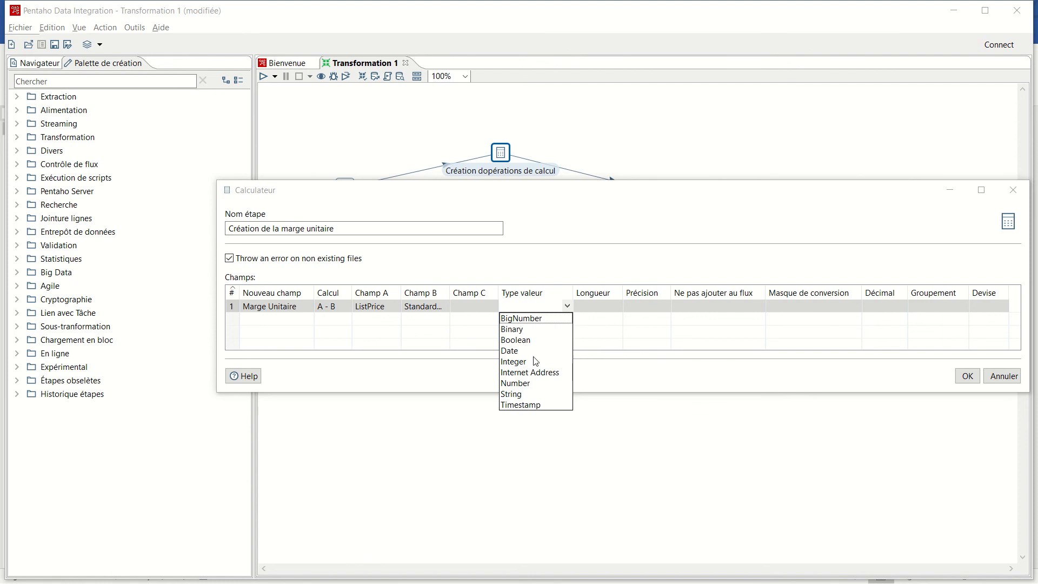
left_click(517, 384)
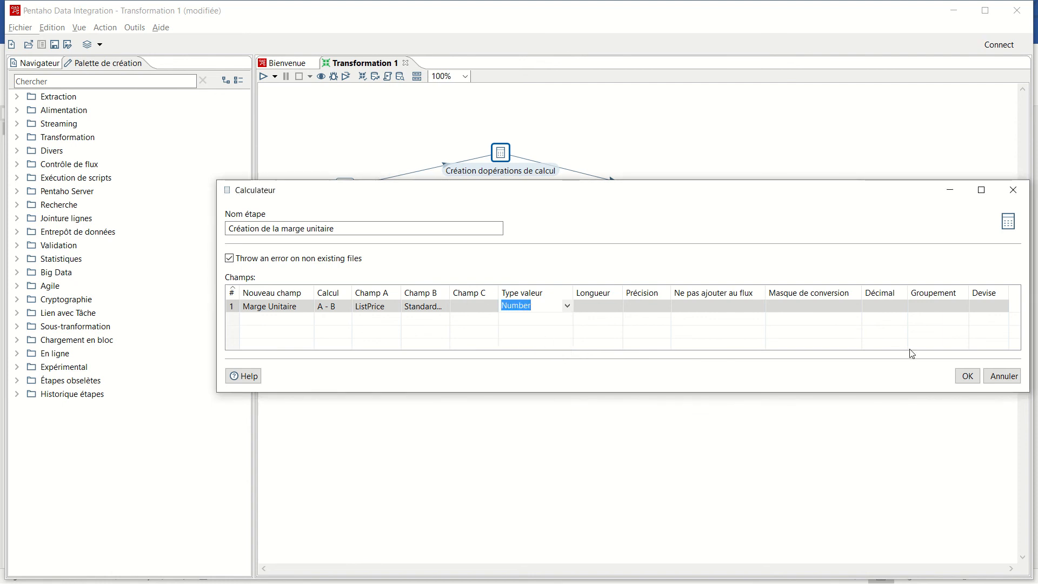
left_click(968, 377)
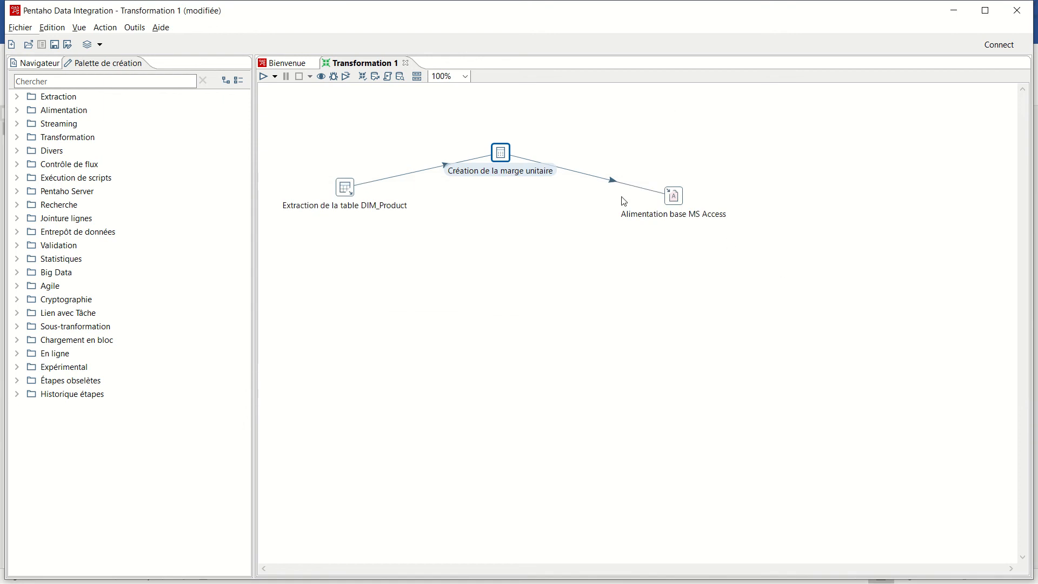
- Rename the MS Access output step as Alimentation de la base AdventureWorksGrp2dw
mouse_move(679, 199)
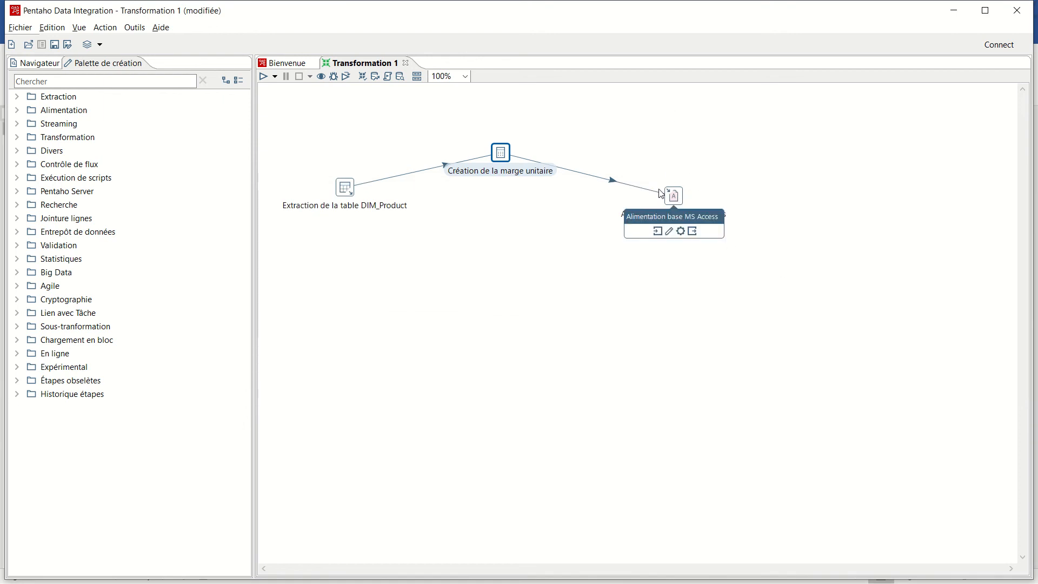
double_click(676, 200)
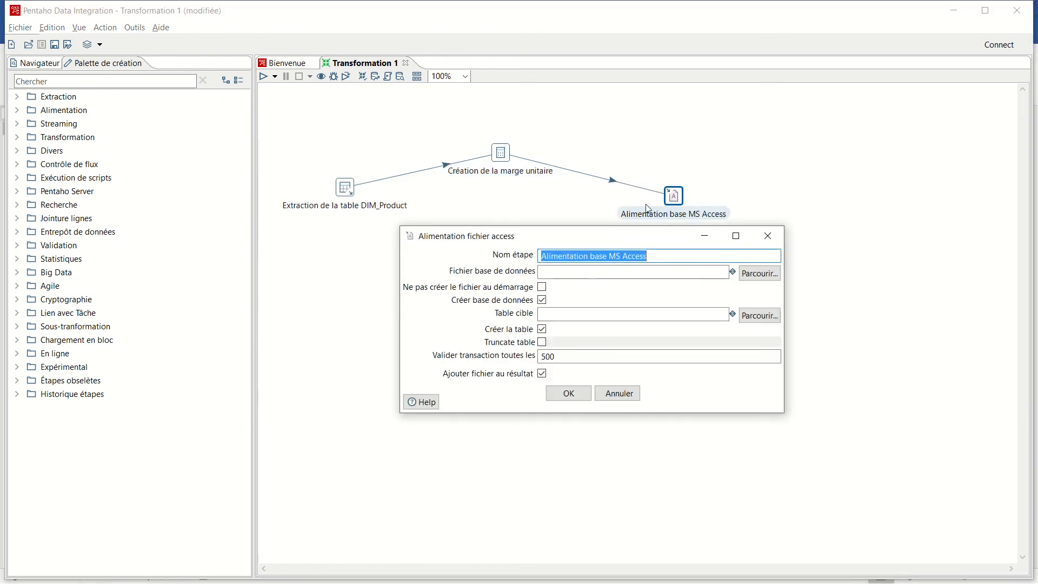
left_click_drag(656, 243, 650, 272)
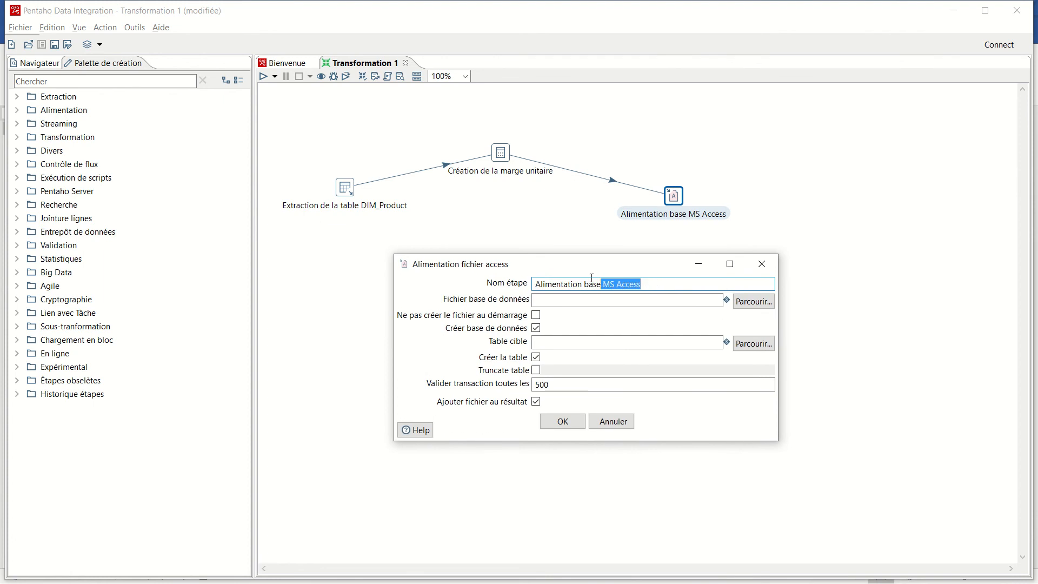
key("BackSpace")
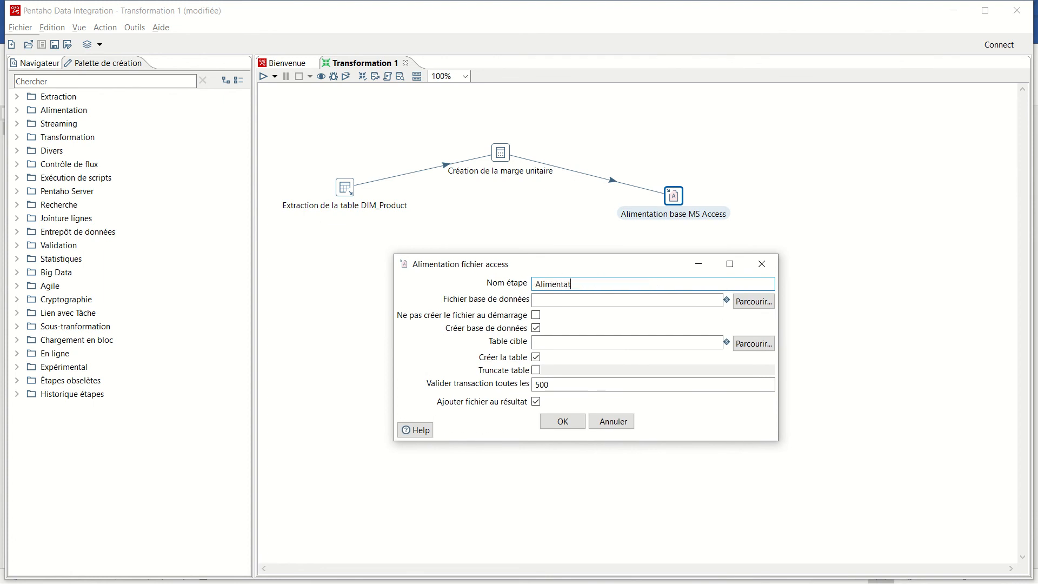
type("Alimentation de la")
type("base AdventureWorks")
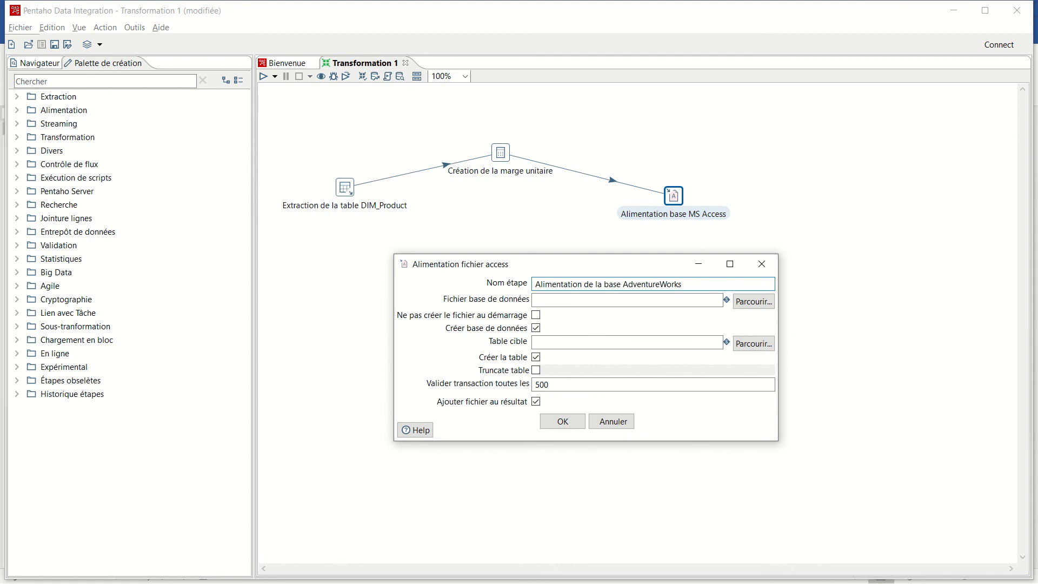
type("Grp2dw")
- Select the existing AdventureWorksGrp2DW database file, disable Créer base de données and enable Ne pas créer le fichier au démarrage
left_click(753, 302)
left_click(449, 328)
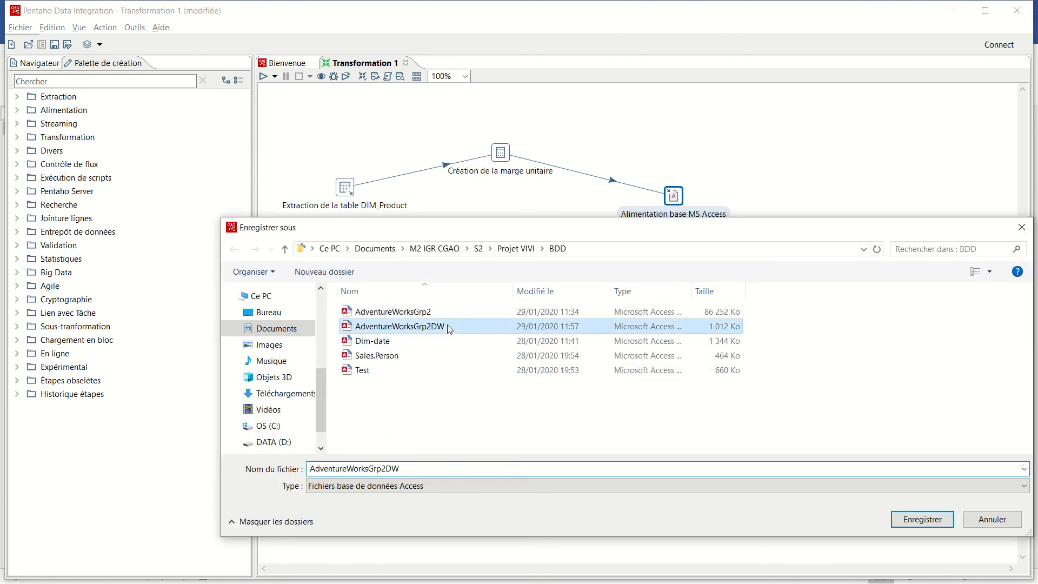
left_click(918, 521)
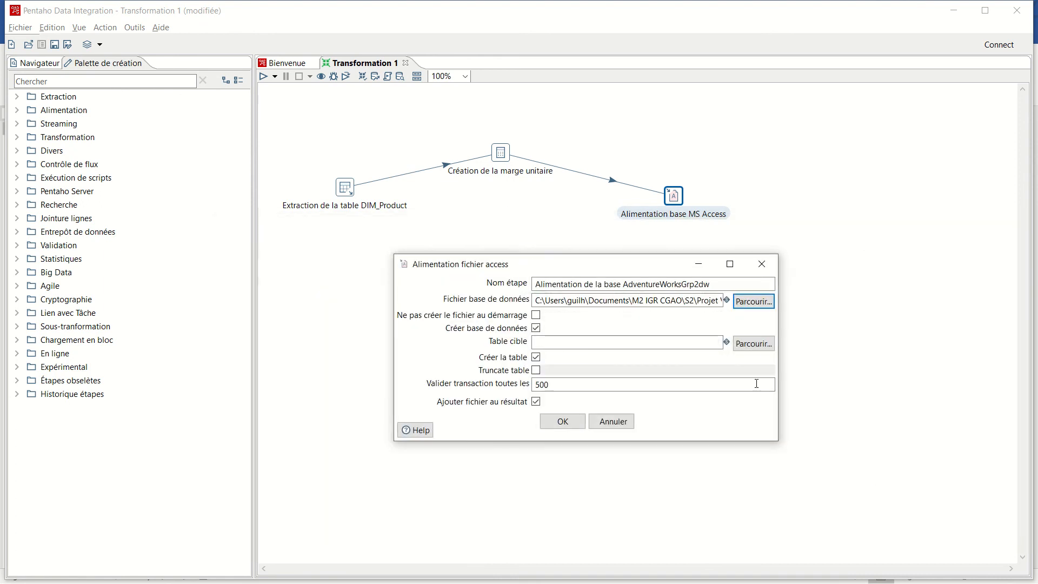
left_click(537, 329)
left_click(536, 316)
- Set the target table to DIM_Product, disable Créer la table and accept the Access output settings
left_click(754, 344)
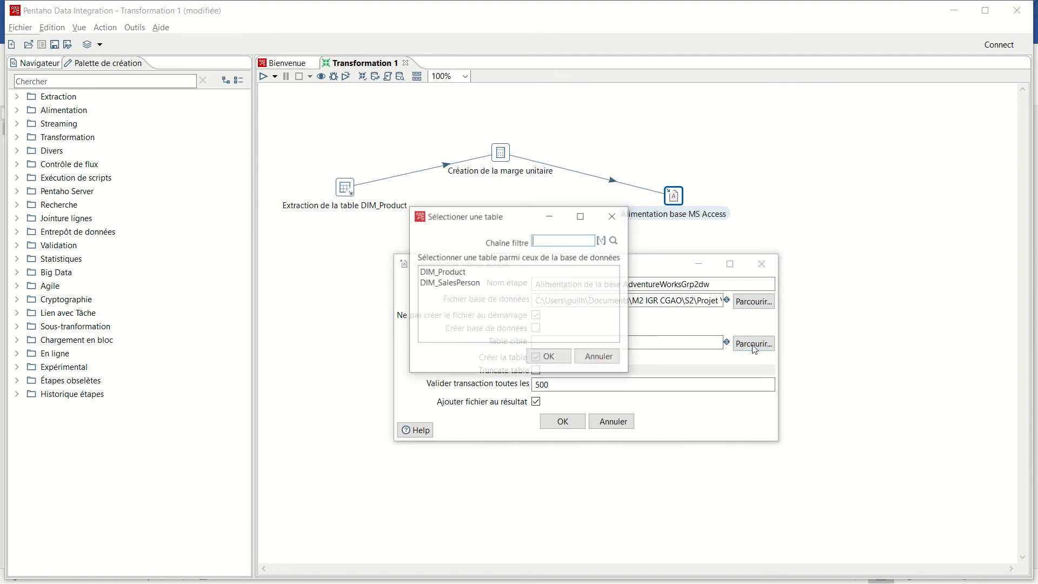
left_click(452, 272)
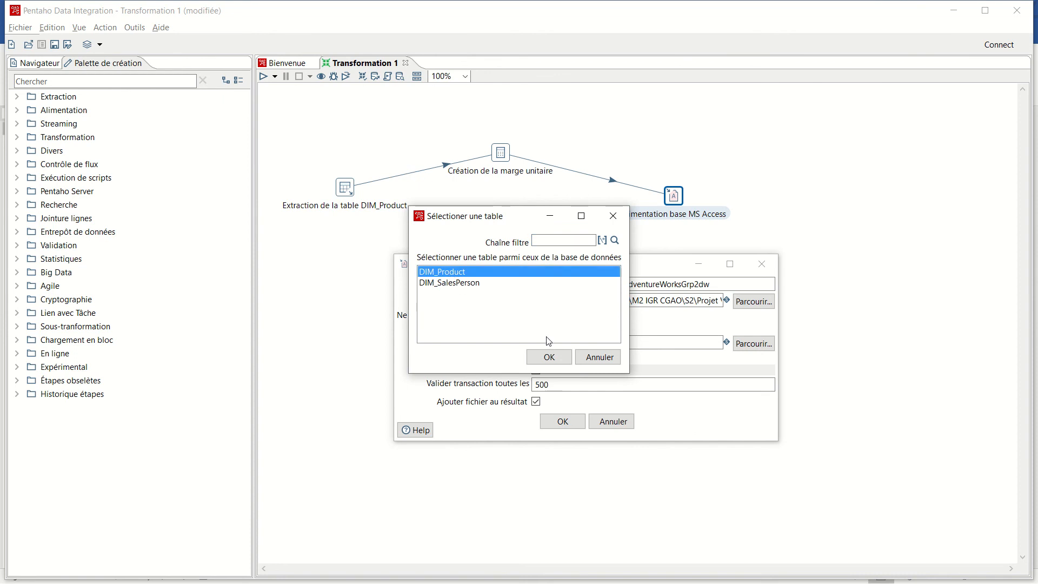
left_click(550, 357)
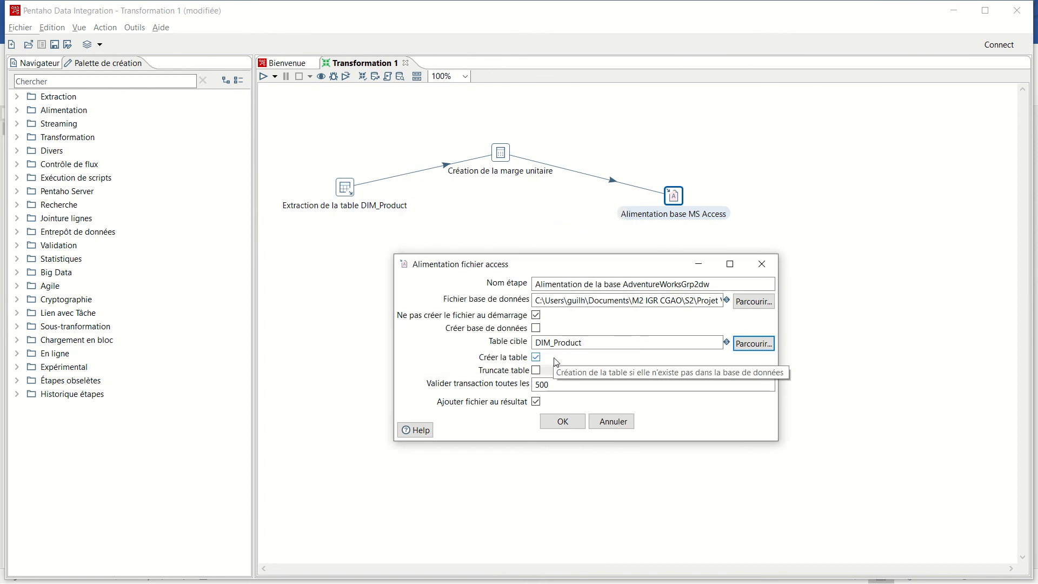
left_click(536, 358)
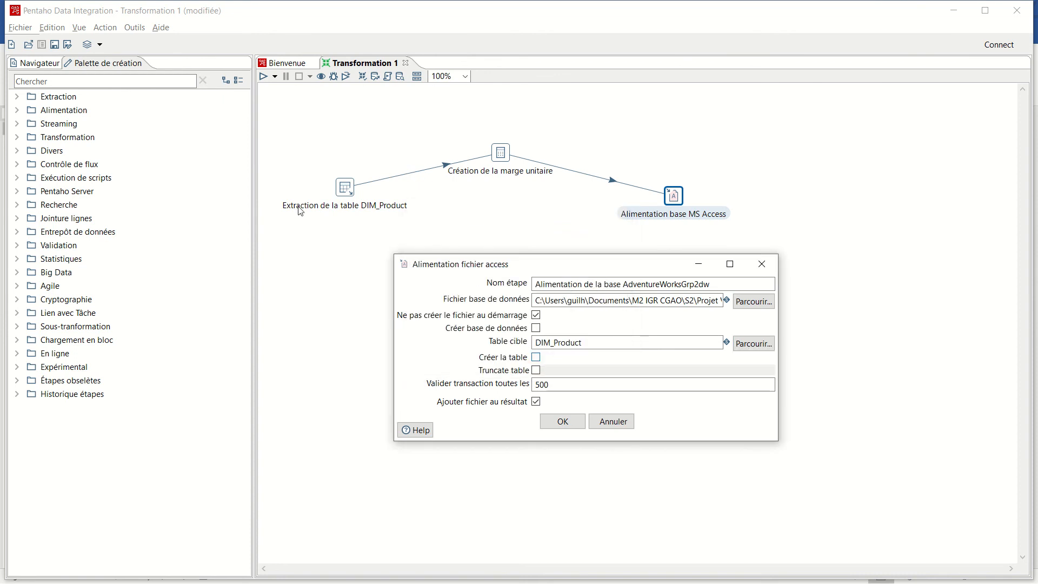
left_click(565, 422)
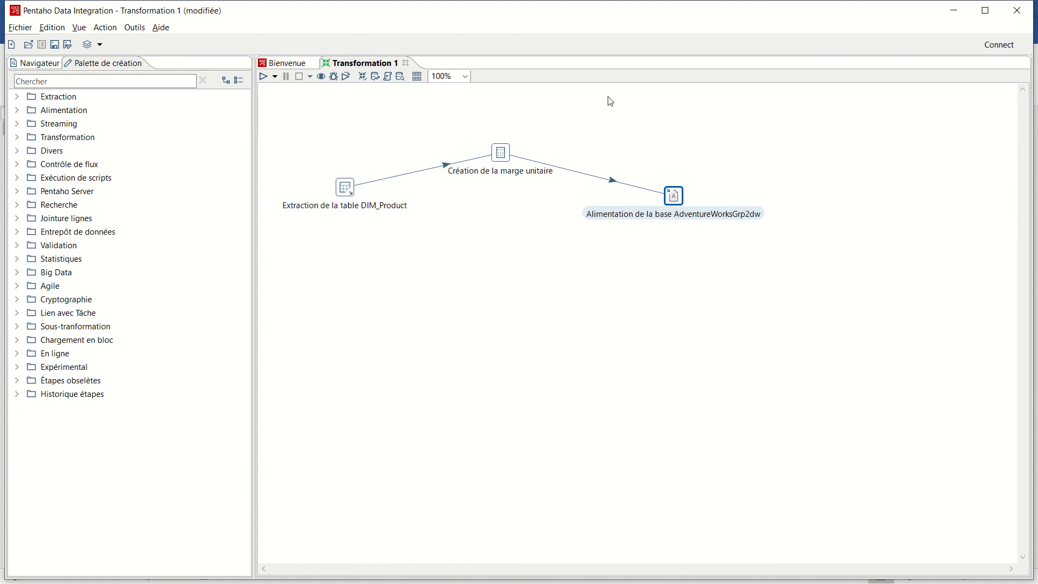
- Save the transformation in the PDI folder as Transformation 3
left_click(55, 46)
type("T")
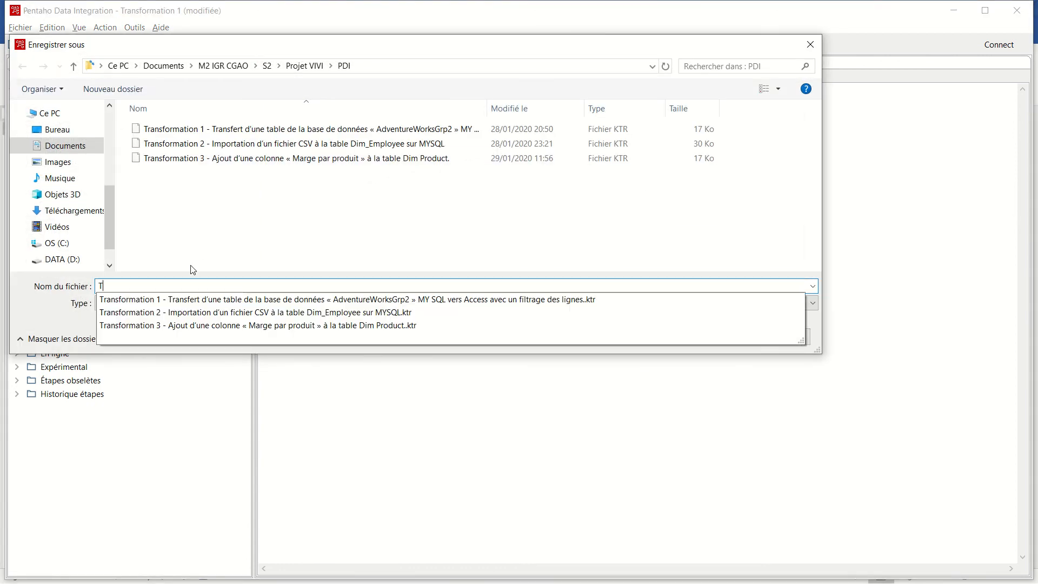
type("ransformat")
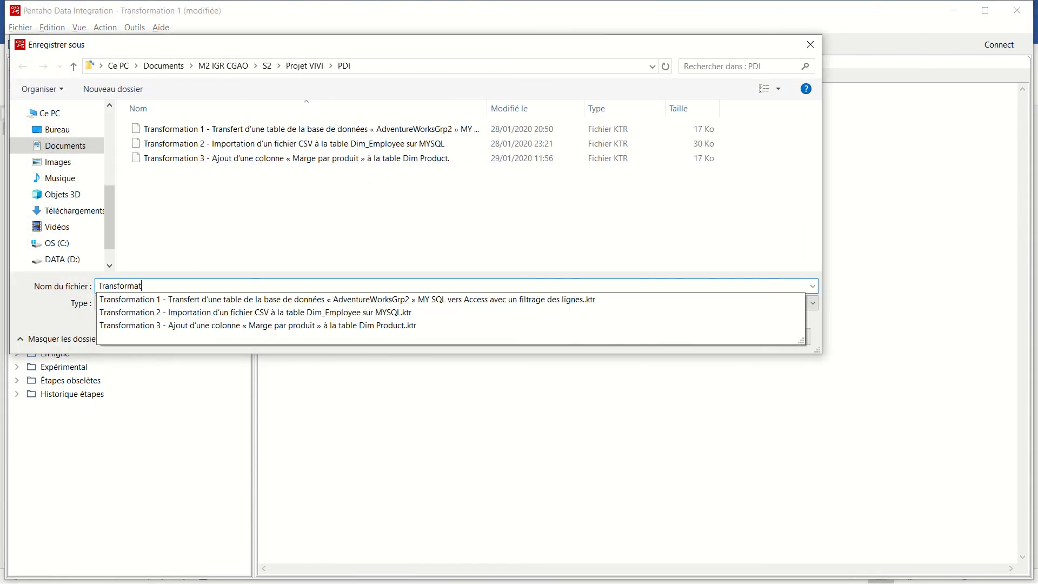
type("ion 3")
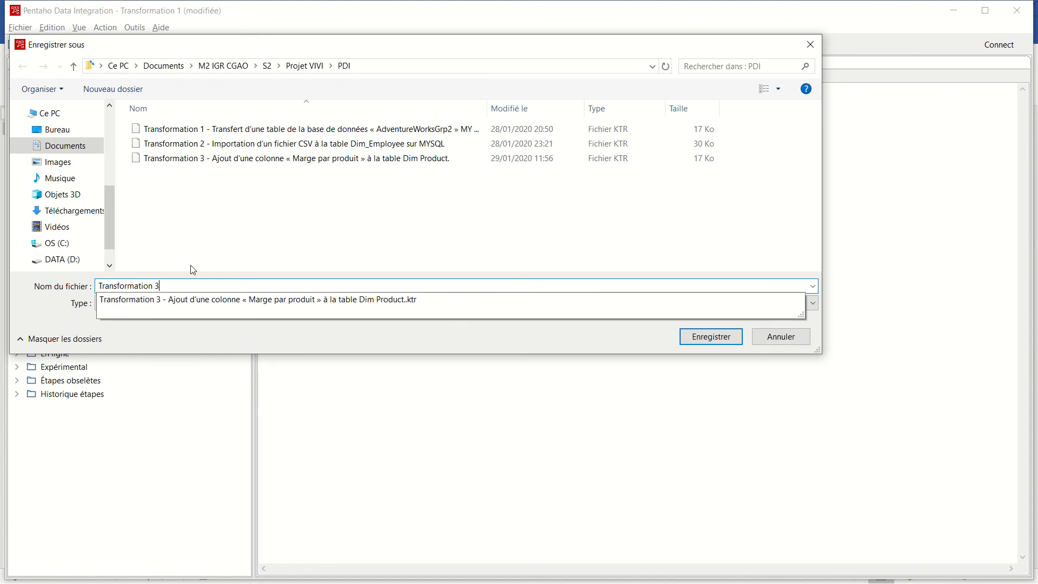
left_click(729, 341)
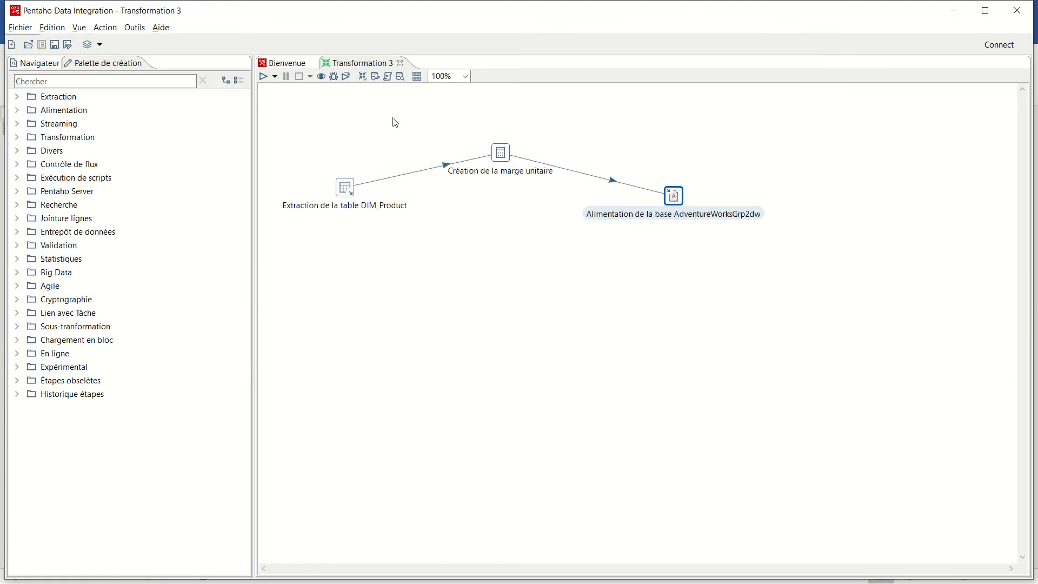
- Run the transformation and preview its output rows up to the Marge Unitaire column
left_click(263, 76)
left_click(633, 436)
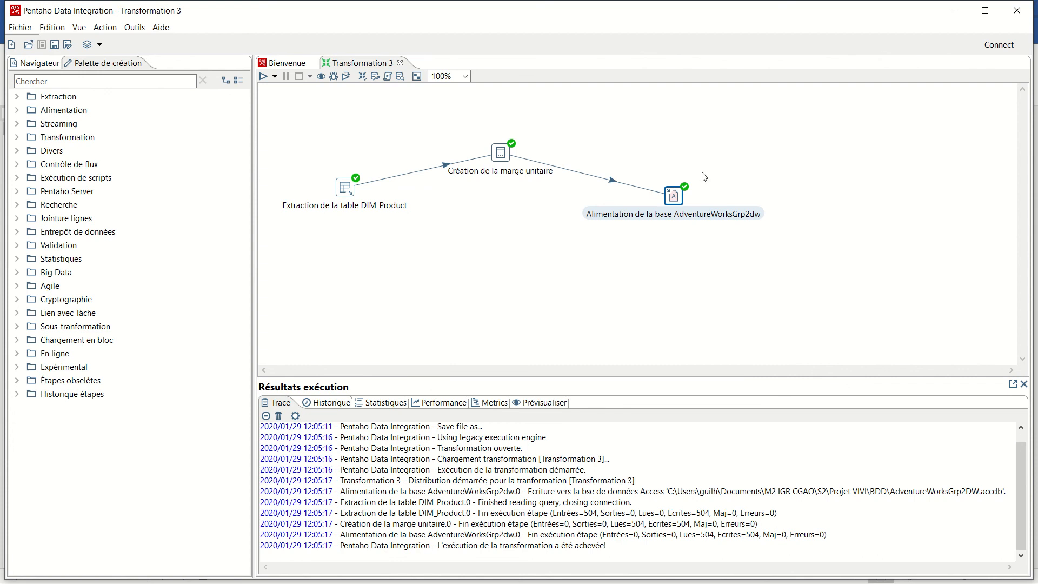
left_click(543, 406)
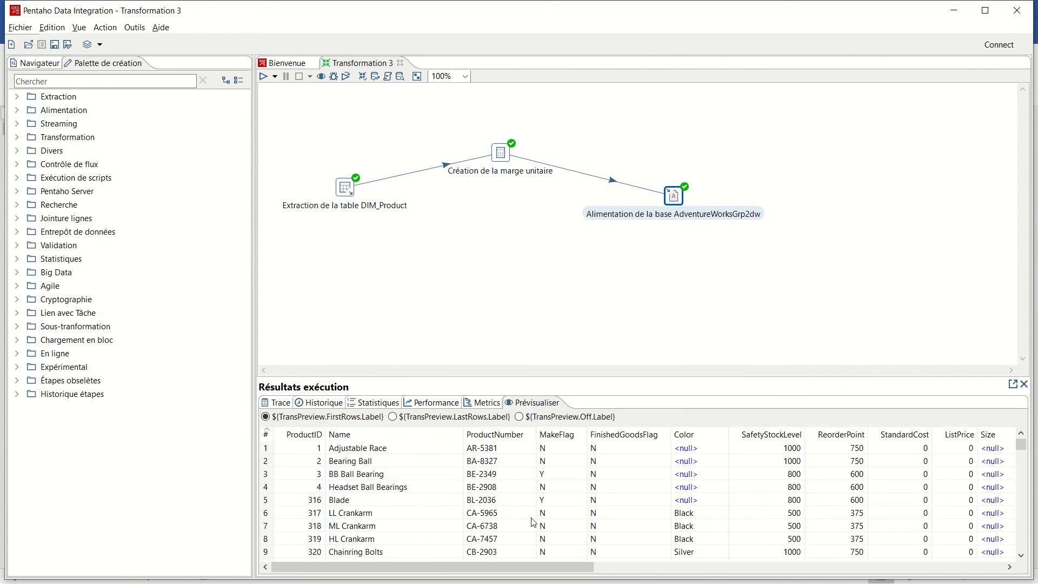
left_click_drag(530, 566, 956, 572)
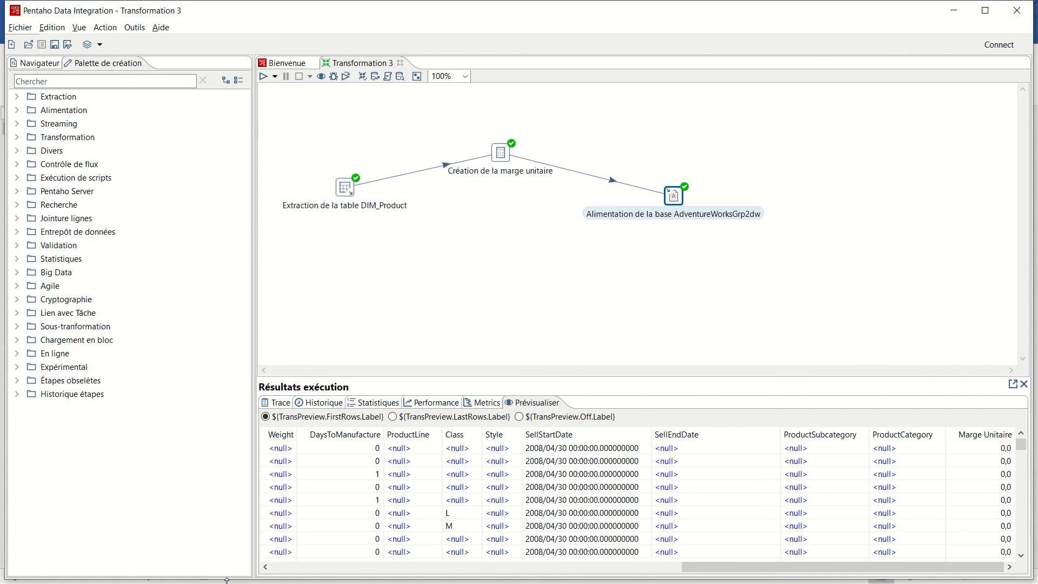
- Switch to Access with the AdventureWorksGrp2DW database and open its DIM_Product table
key("super")
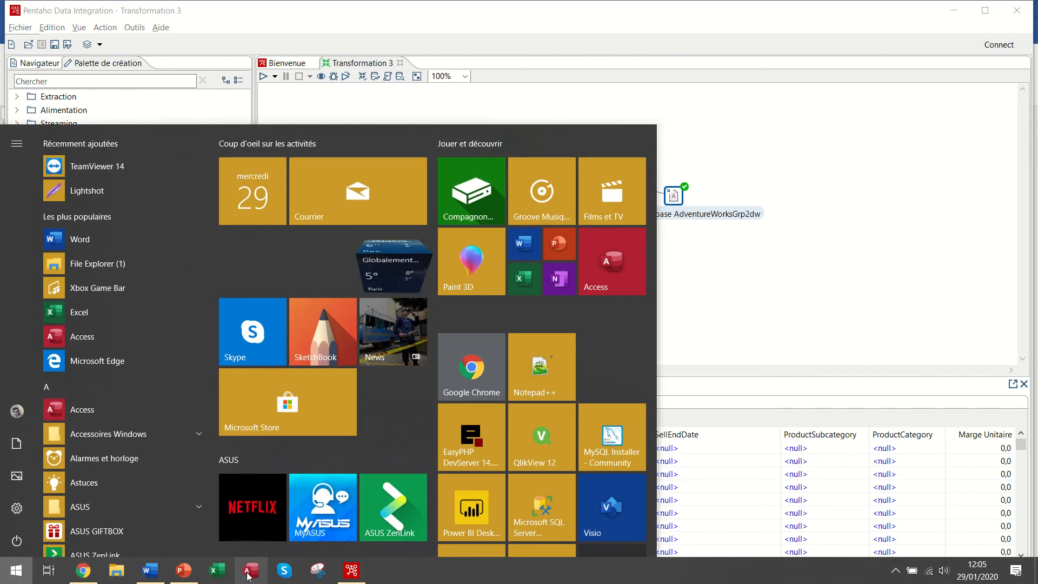
right_click(249, 569)
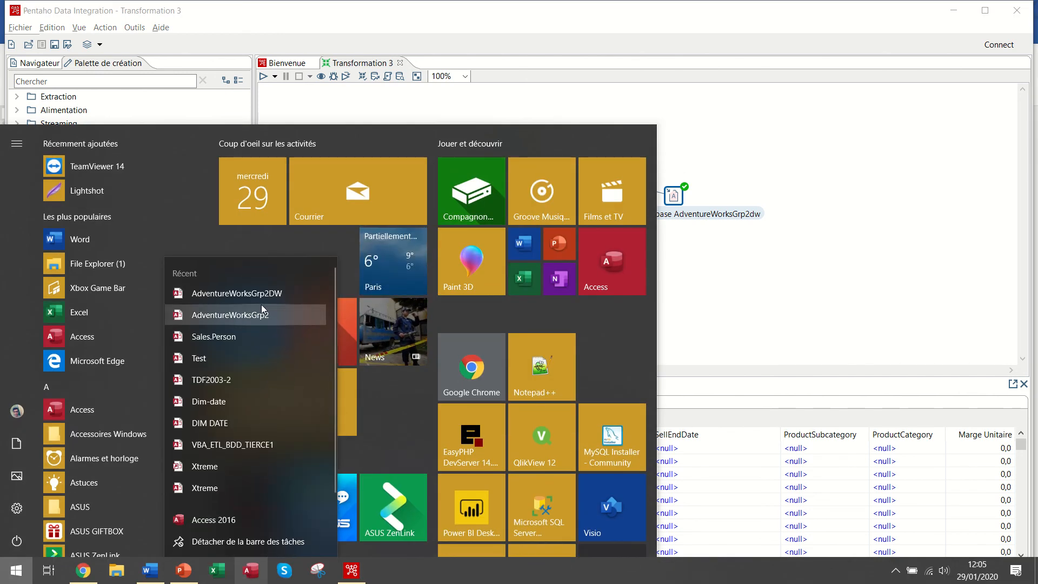
left_click(269, 293)
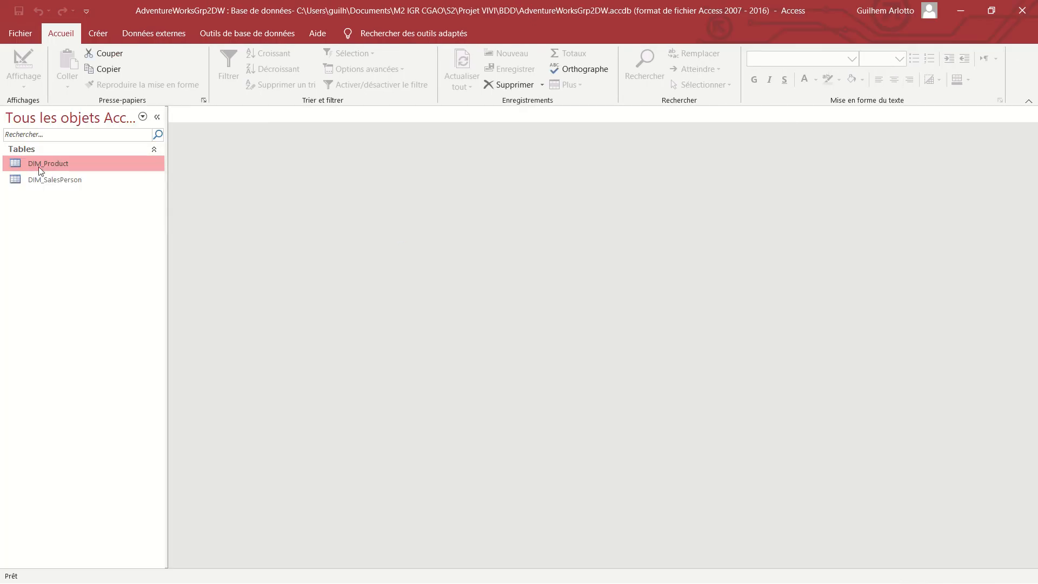
double_click(50, 163)
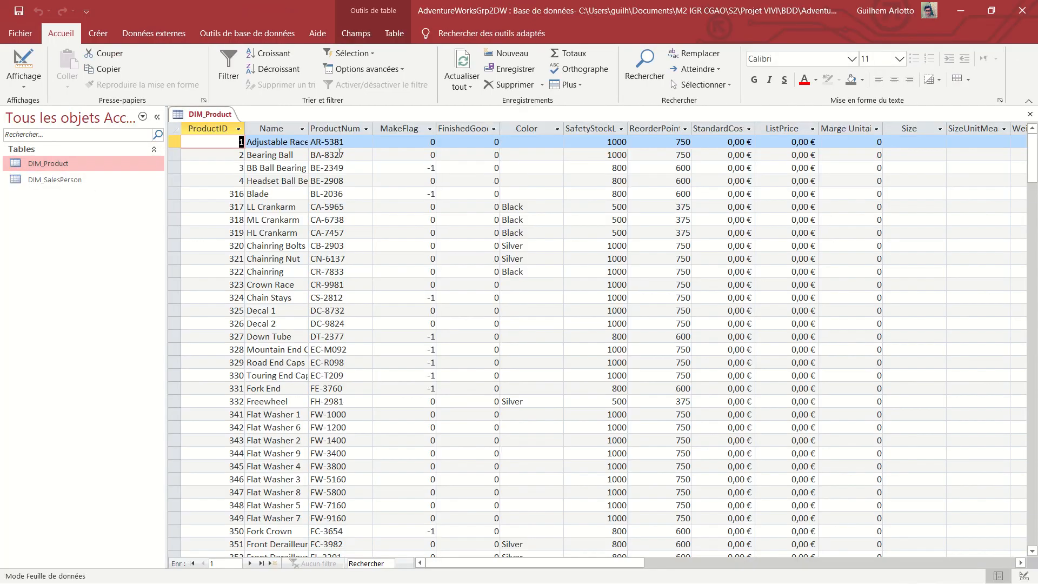
- Examine the Marge Unitaire column of DIM_Product against the StandardCost and ListPrice columns
left_click(851, 129)
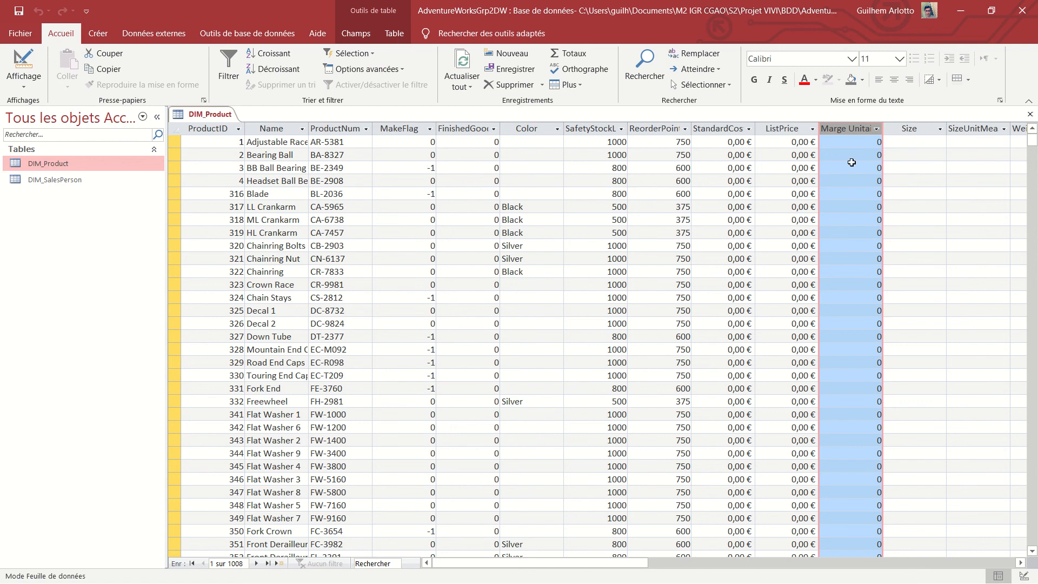
scroll(870, 240, "down", 6)
scroll(870, 240, "down", 20)
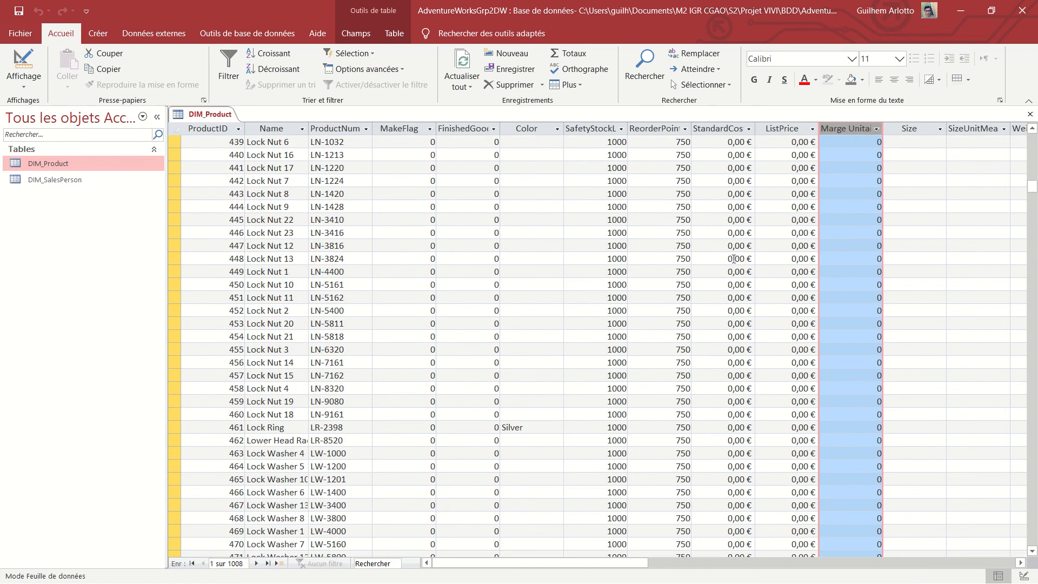
scroll(837, 273, "down", 20)
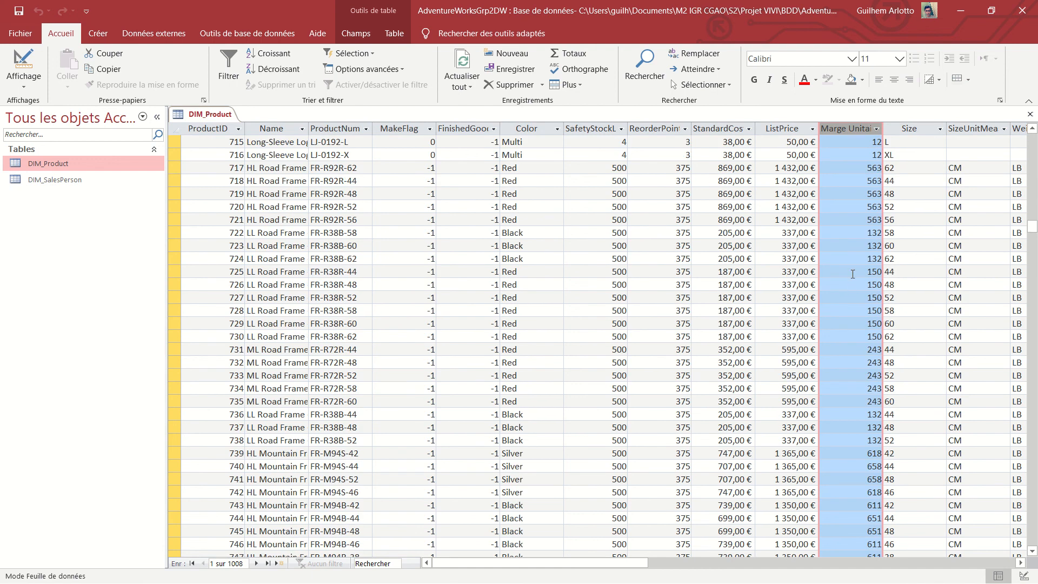
left_click(855, 239)
scroll(849, 248, "down", 7)
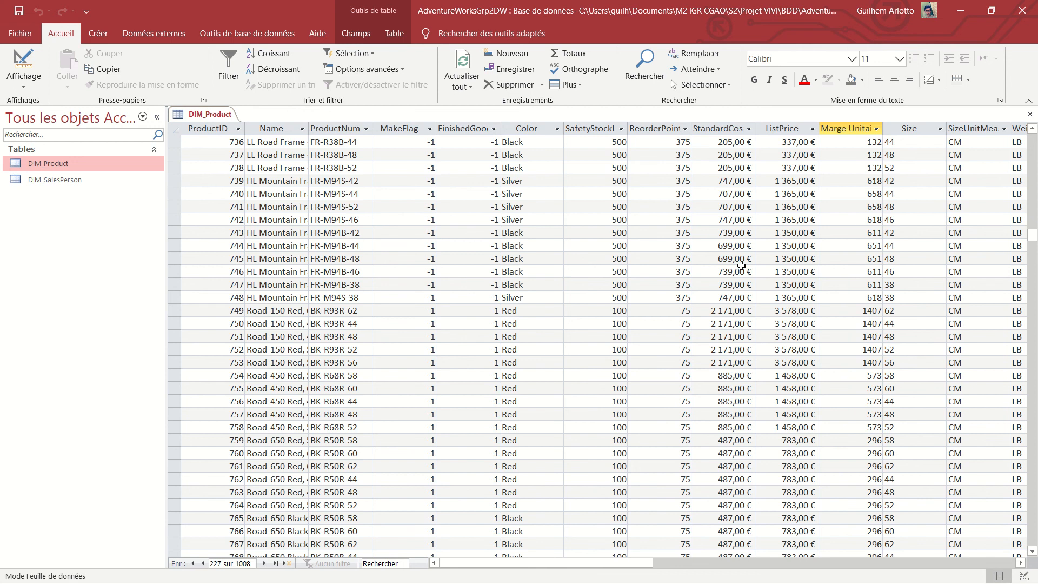
- Switch from the Access table to another open application window
key("alt+Tab")
key("Tab")
key("Tab")
key("Tab")
key("Tab")
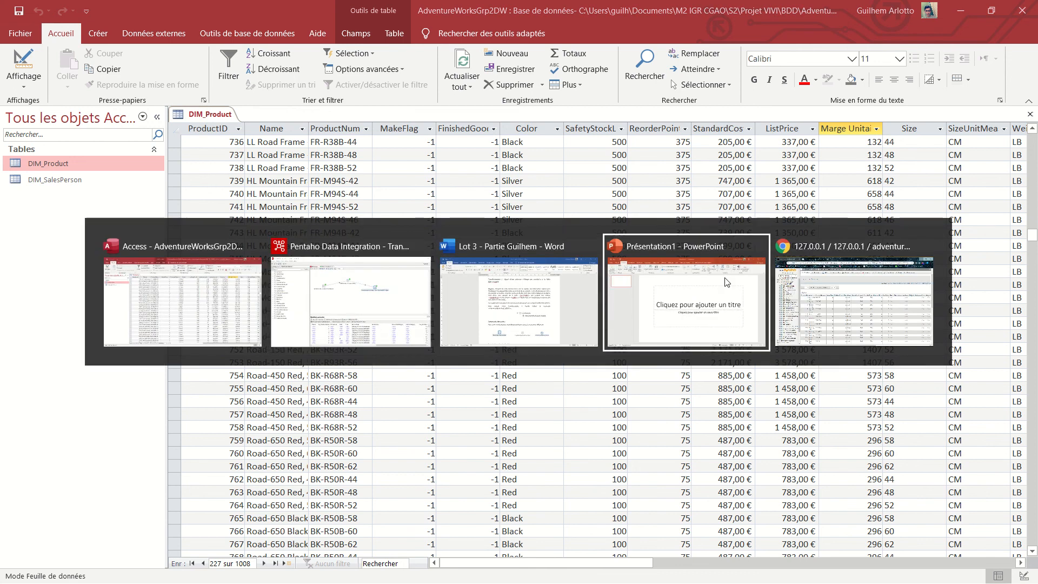